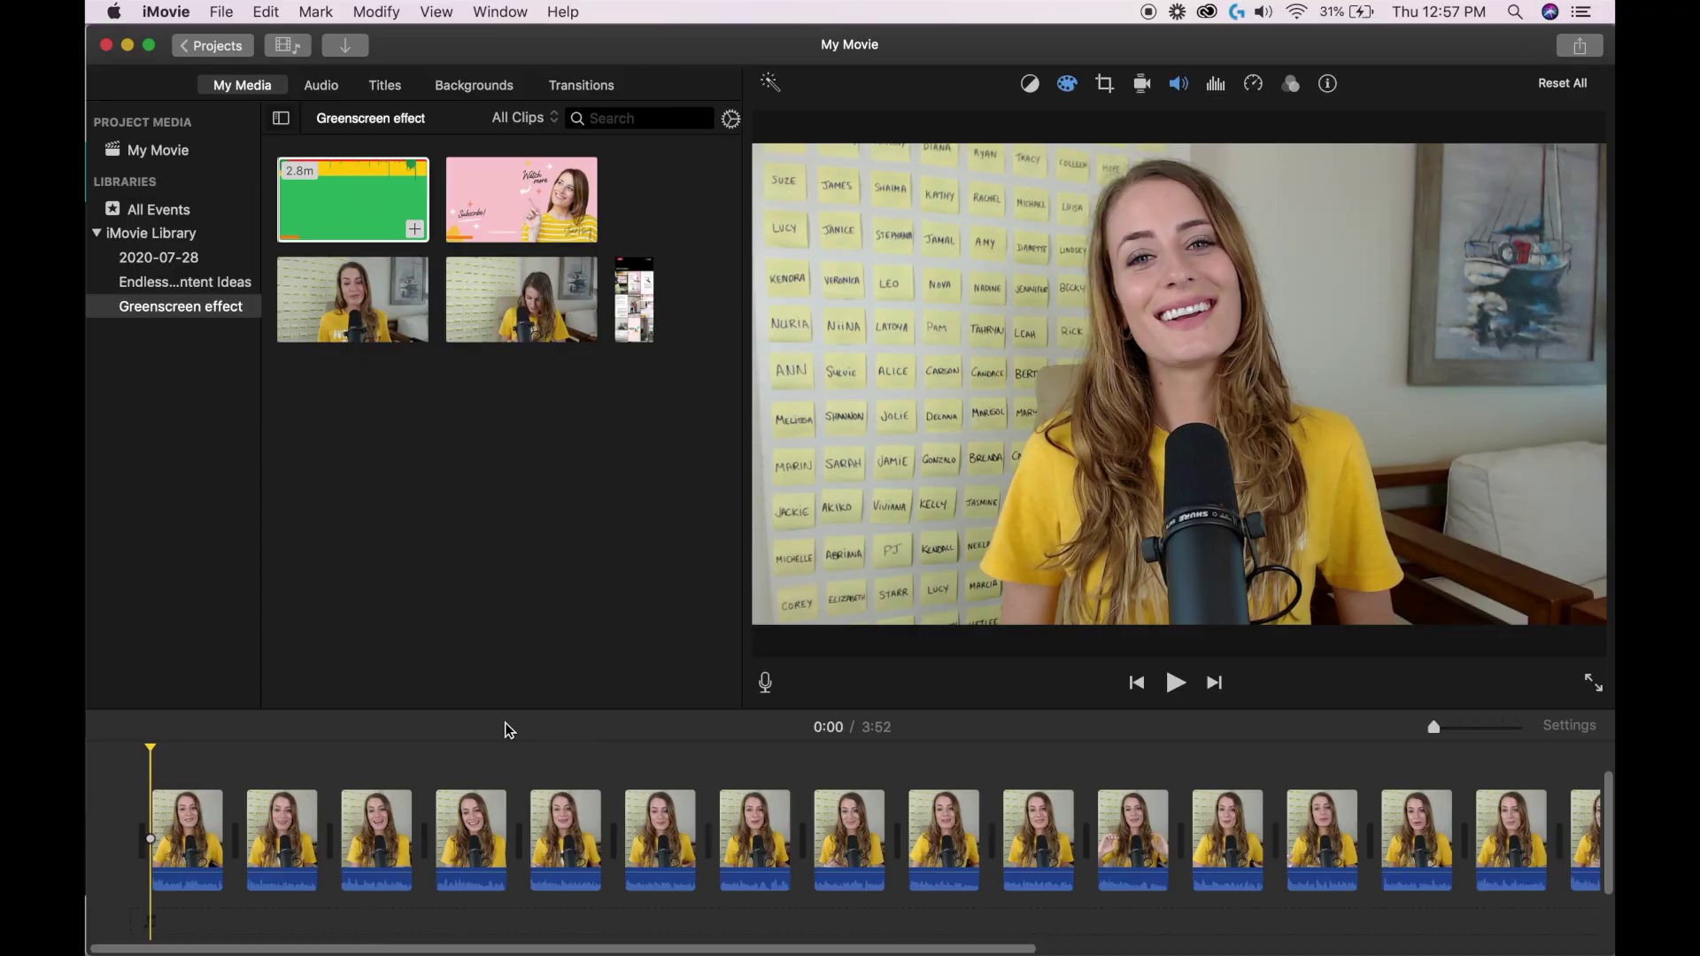
Step: Add Louise-Henry-YouTube.png from the Desktop as a cutaway above the first talking-head clip
left_click(399, 944)
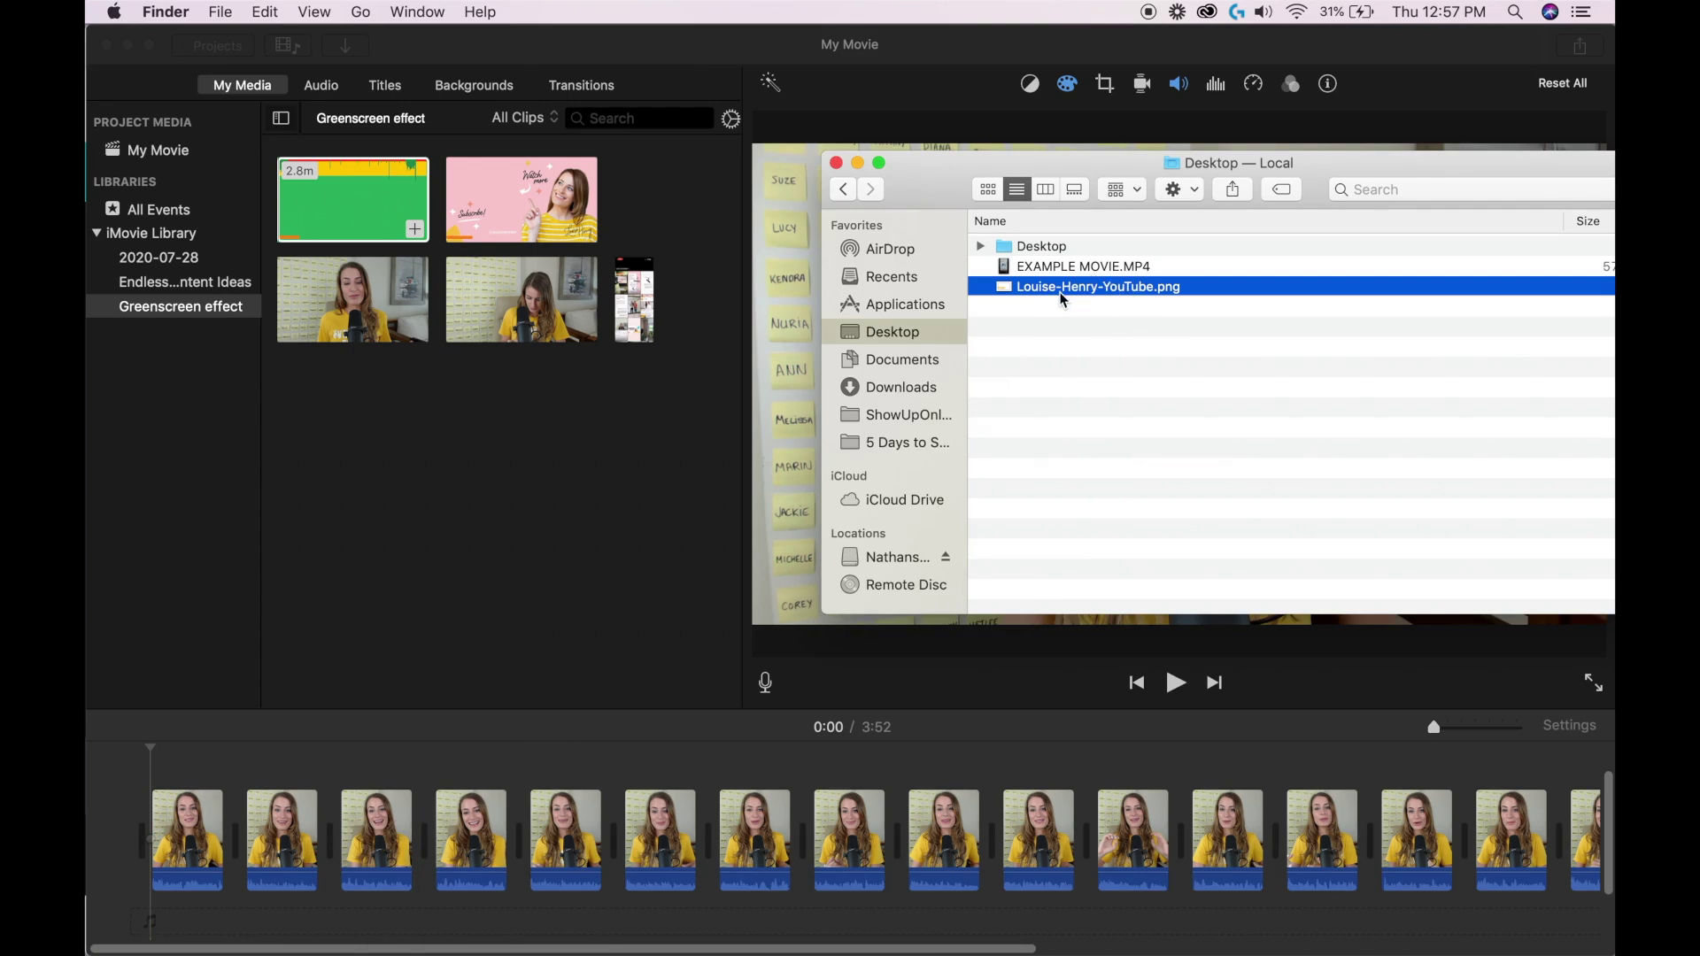
left_click_drag(1051, 286, 149, 819)
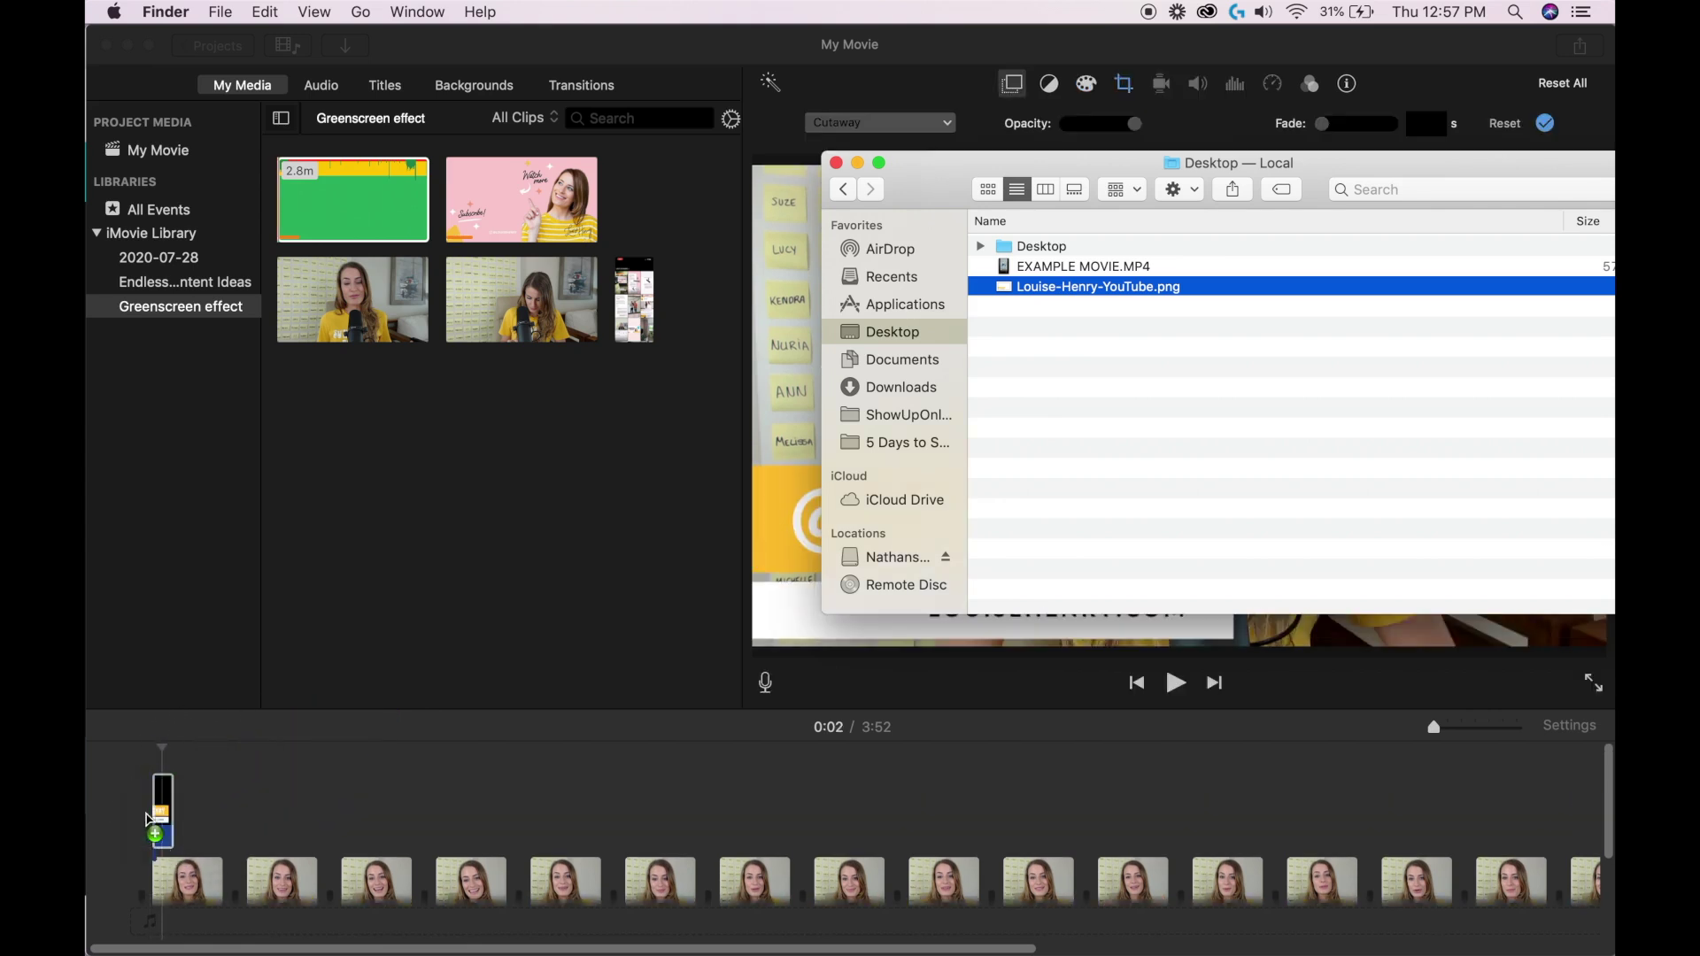
left_click(154, 792)
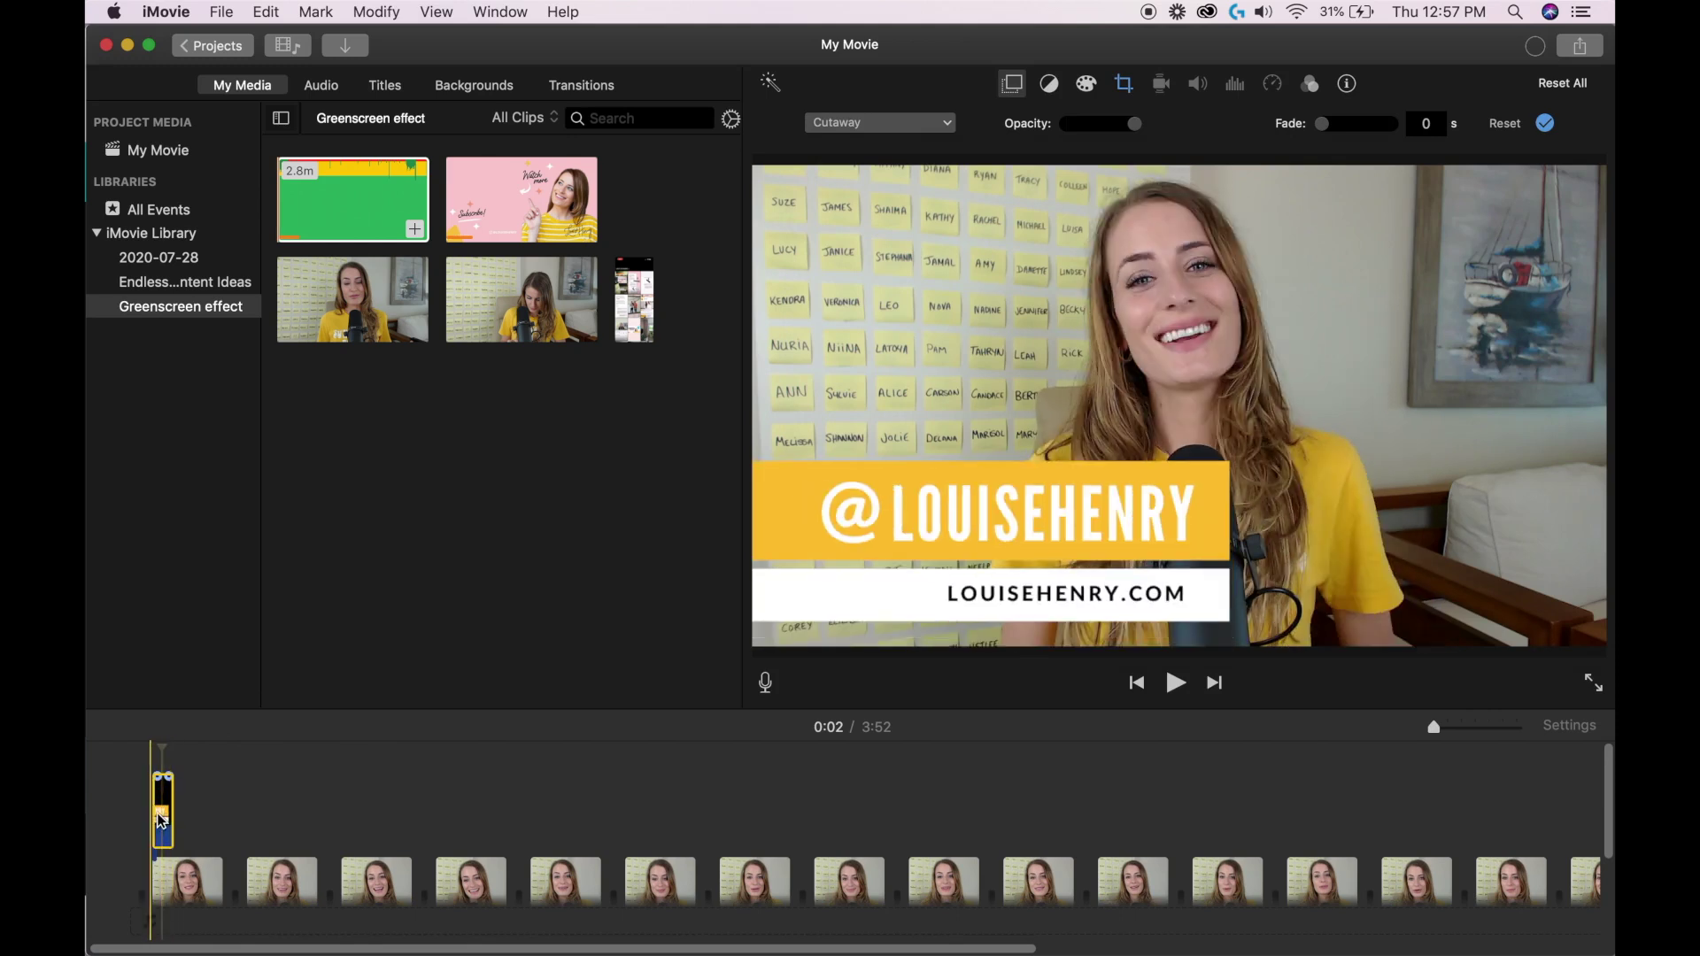
Step: Make the logo a picture-in-picture overlay, enlarged and moved to the bottom-left corner
left_click(160, 821)
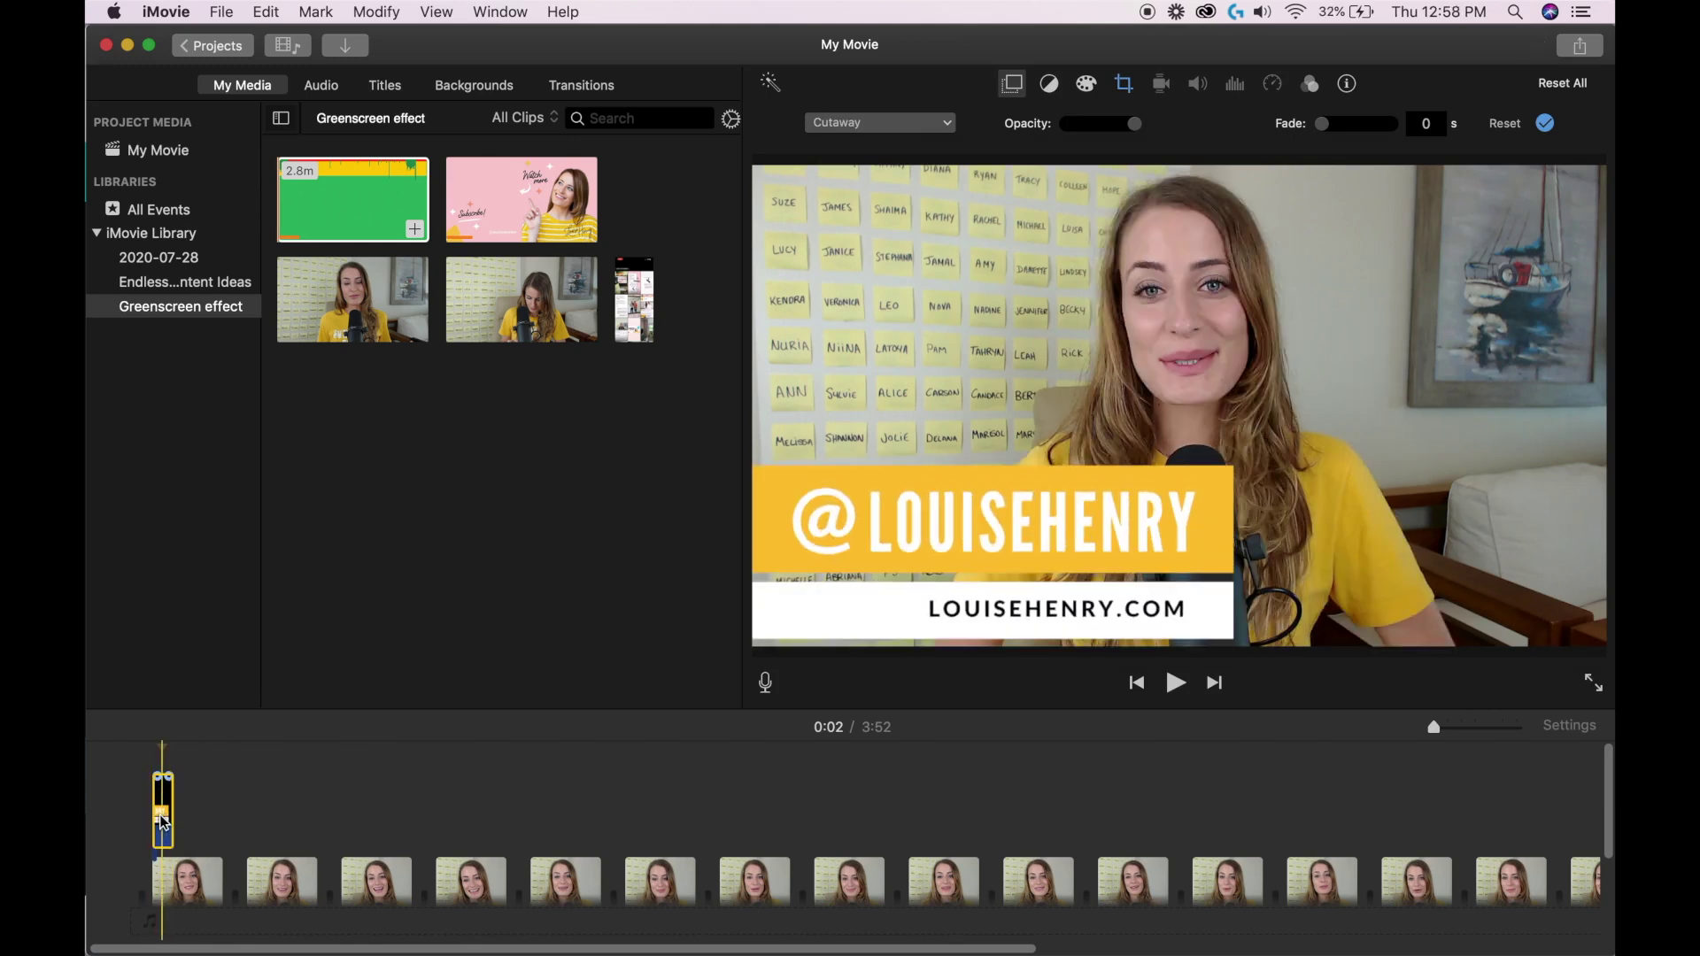
left_click(907, 122)
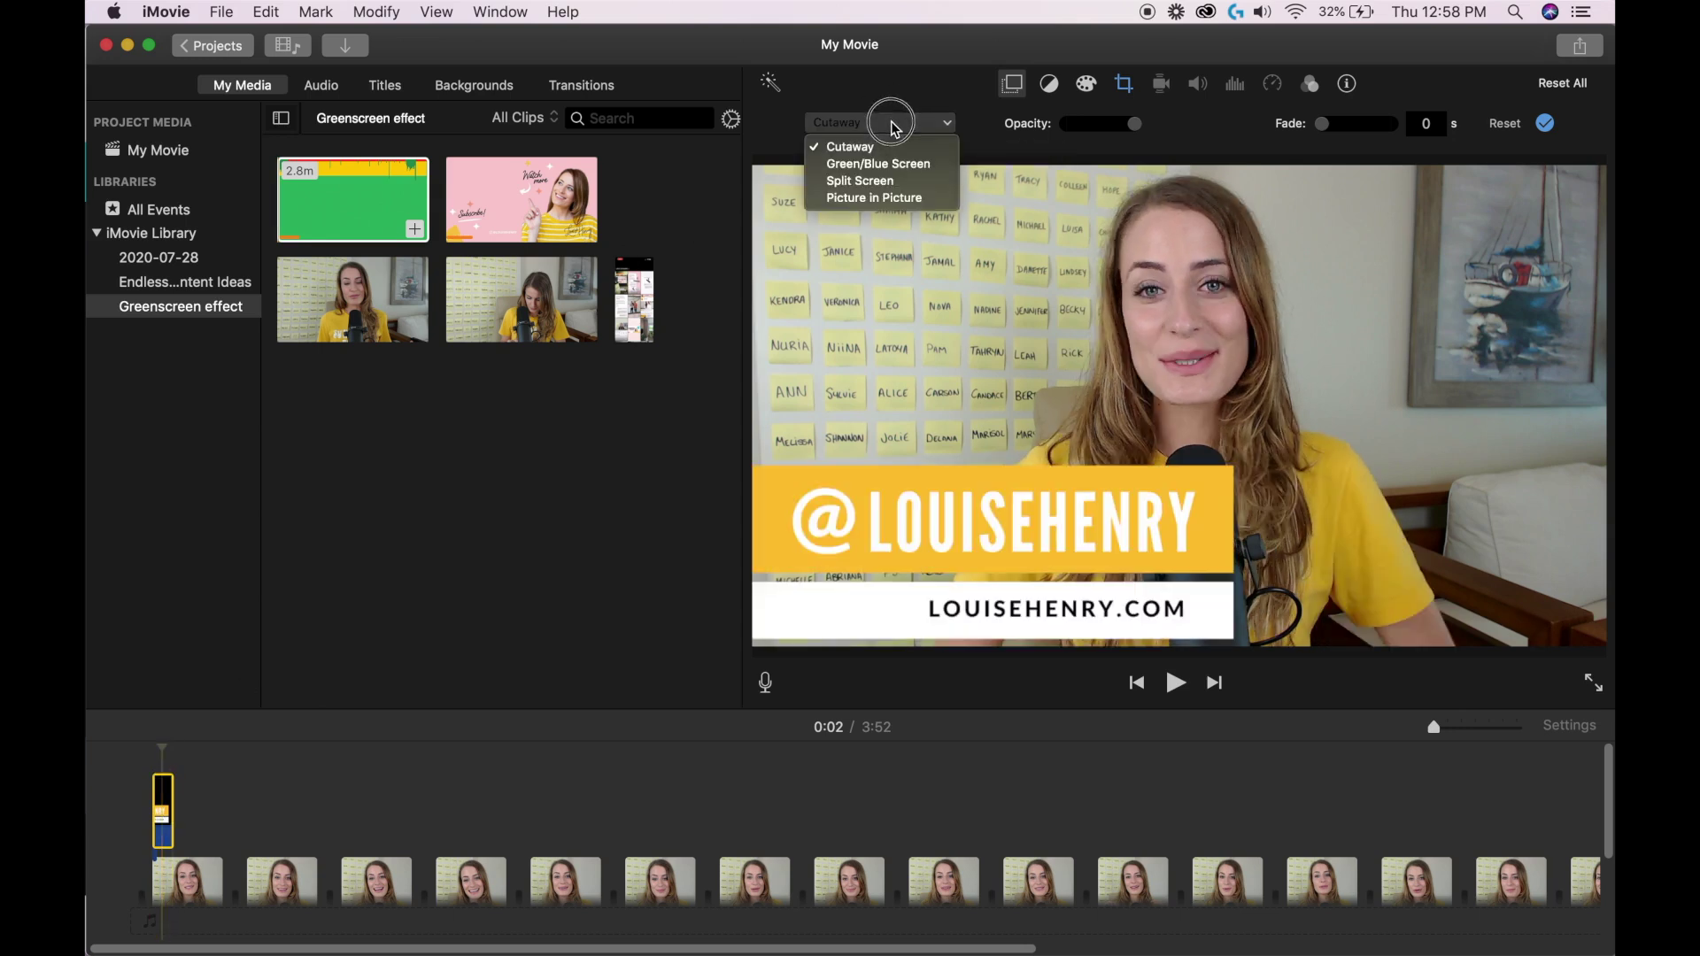
left_click(891, 198)
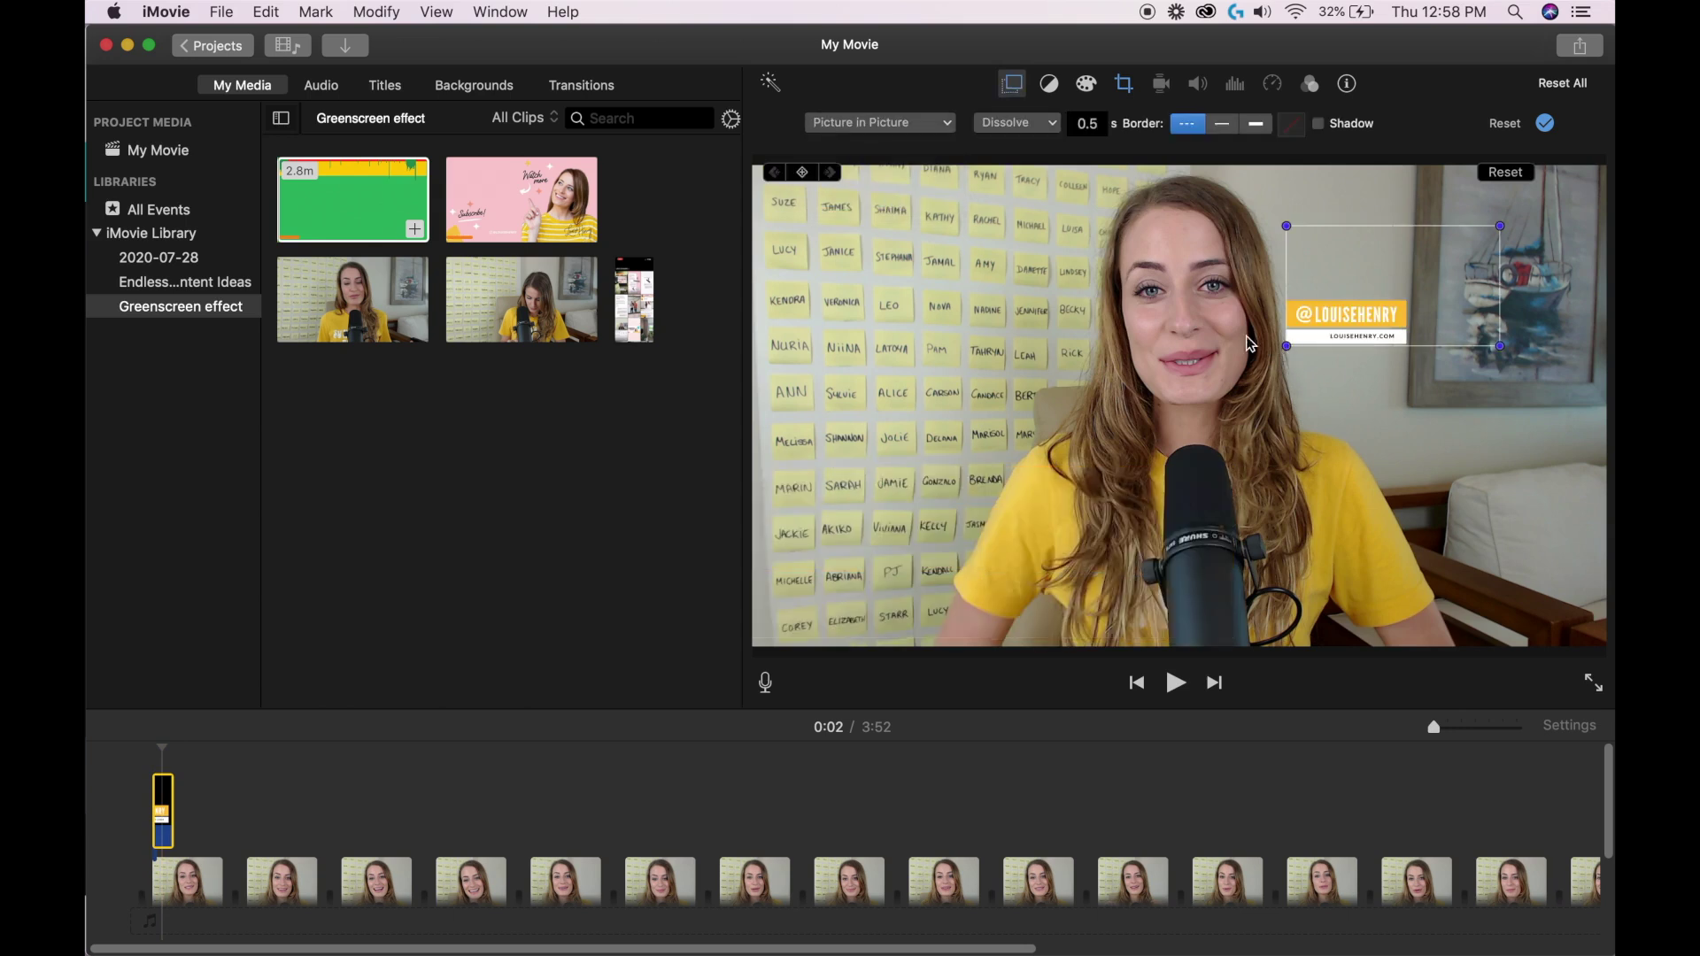
left_click_drag(1288, 347, 1008, 532)
left_click_drag(1086, 462, 878, 566)
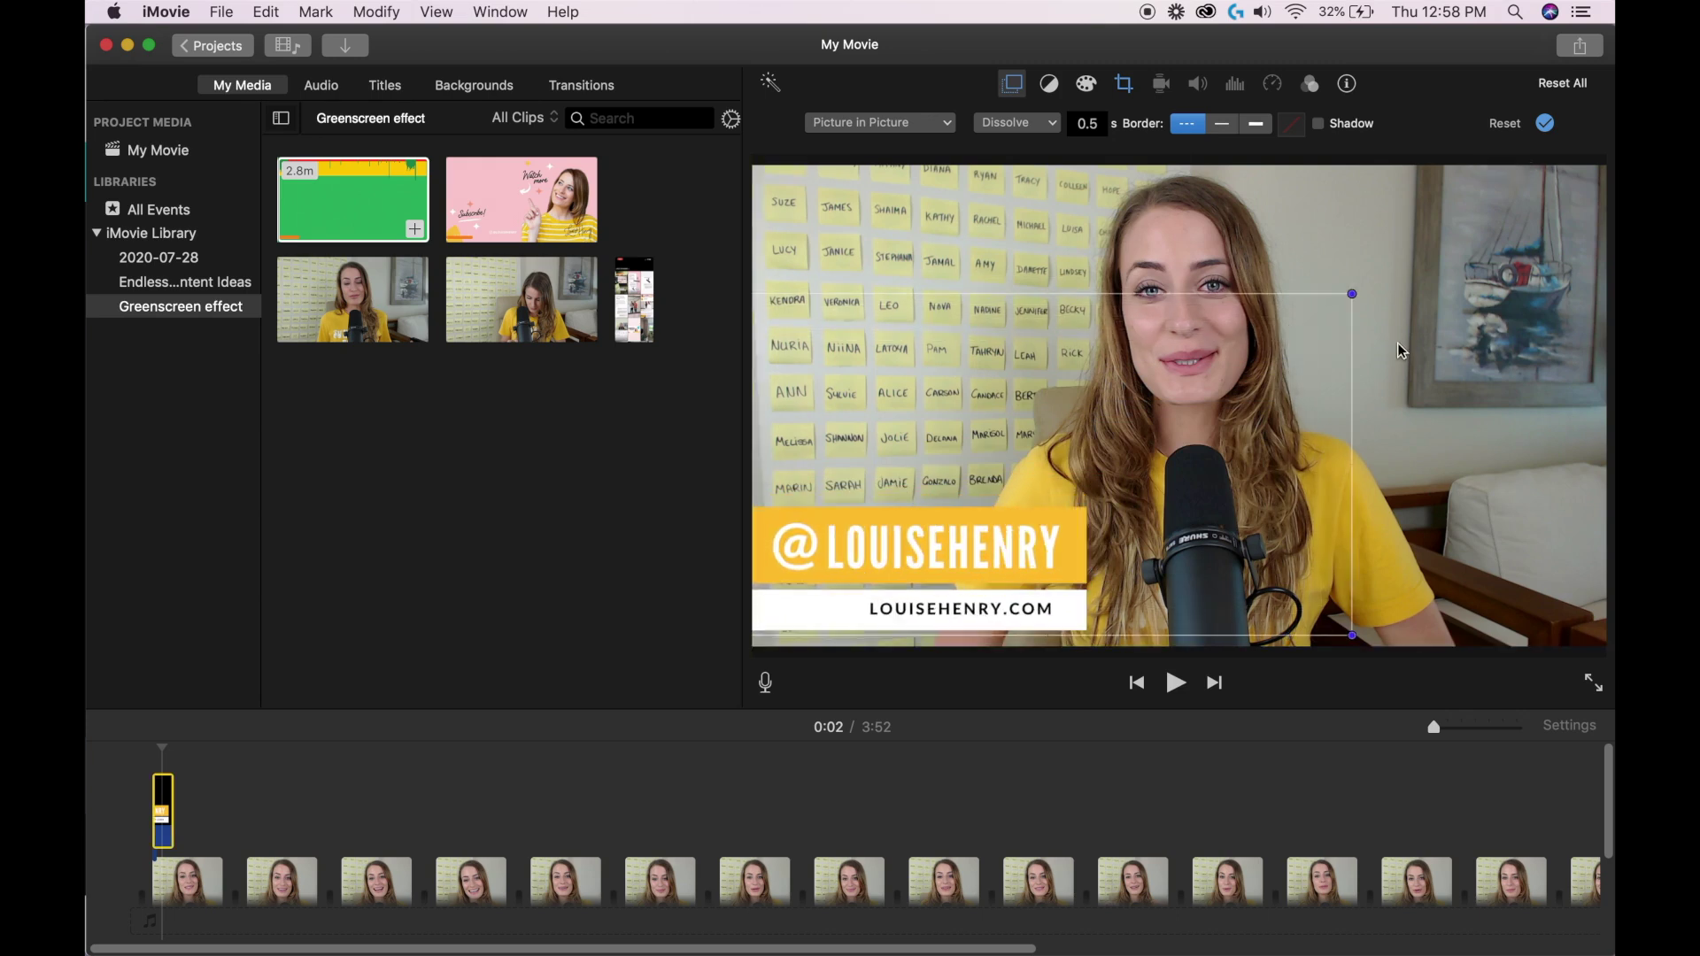
left_click(1546, 124)
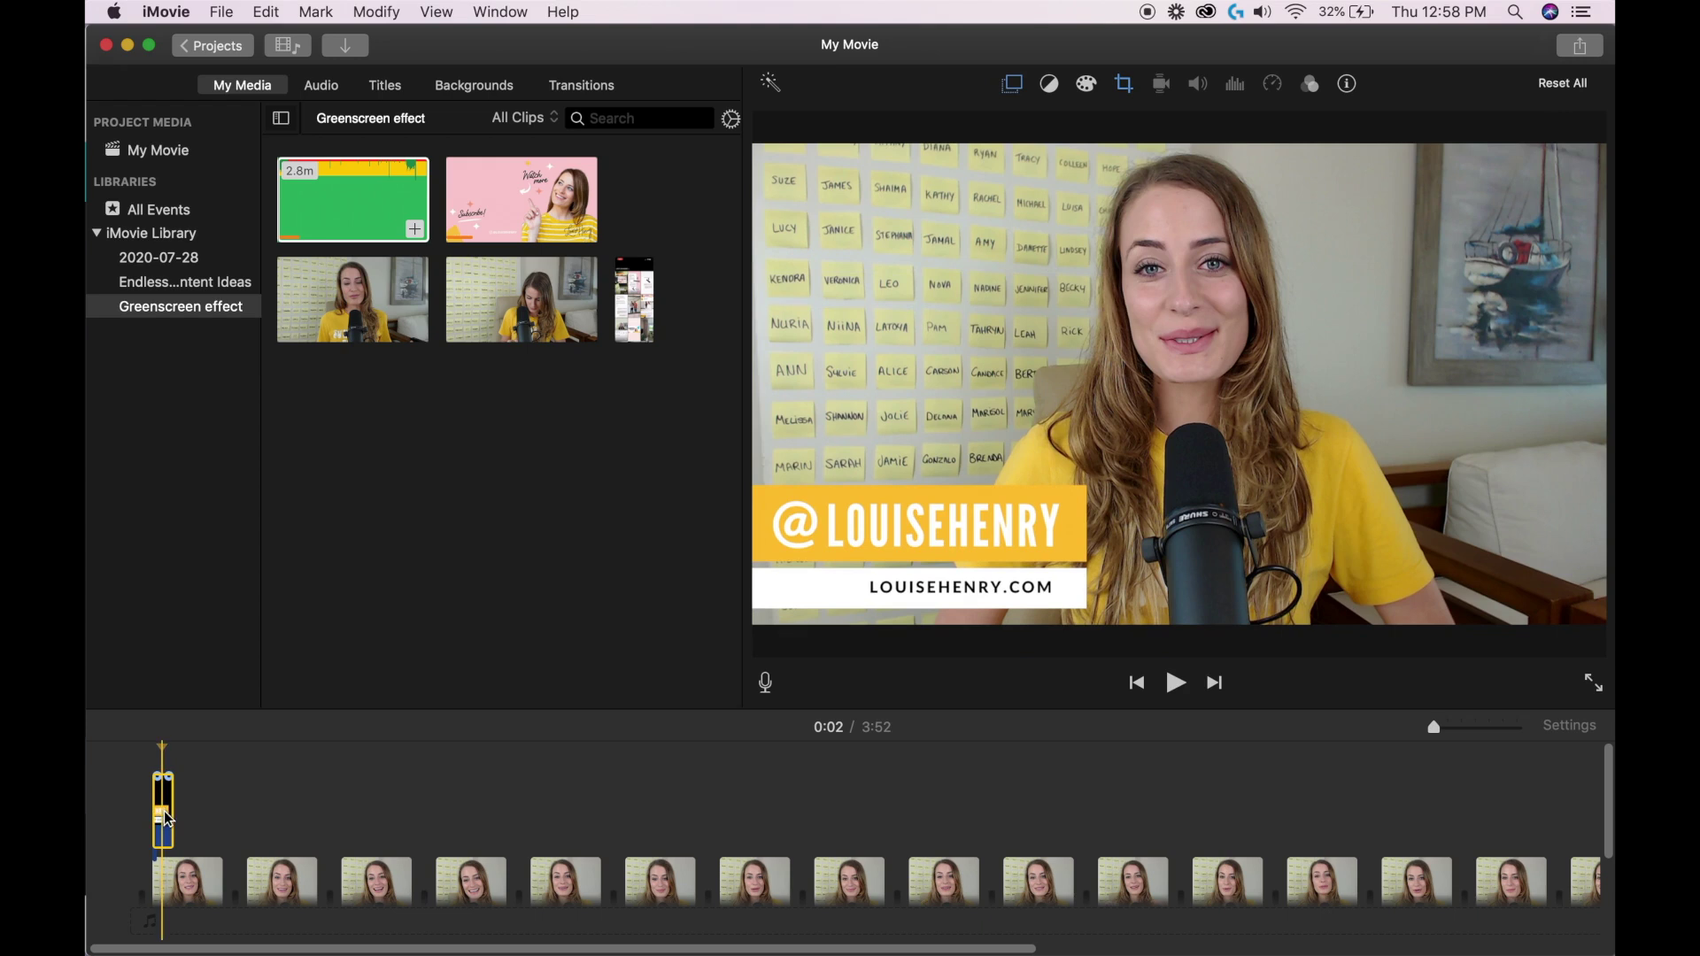
Step: Set the logo's crop style to Fit so it has no Ken Burns motion
left_click(1127, 83)
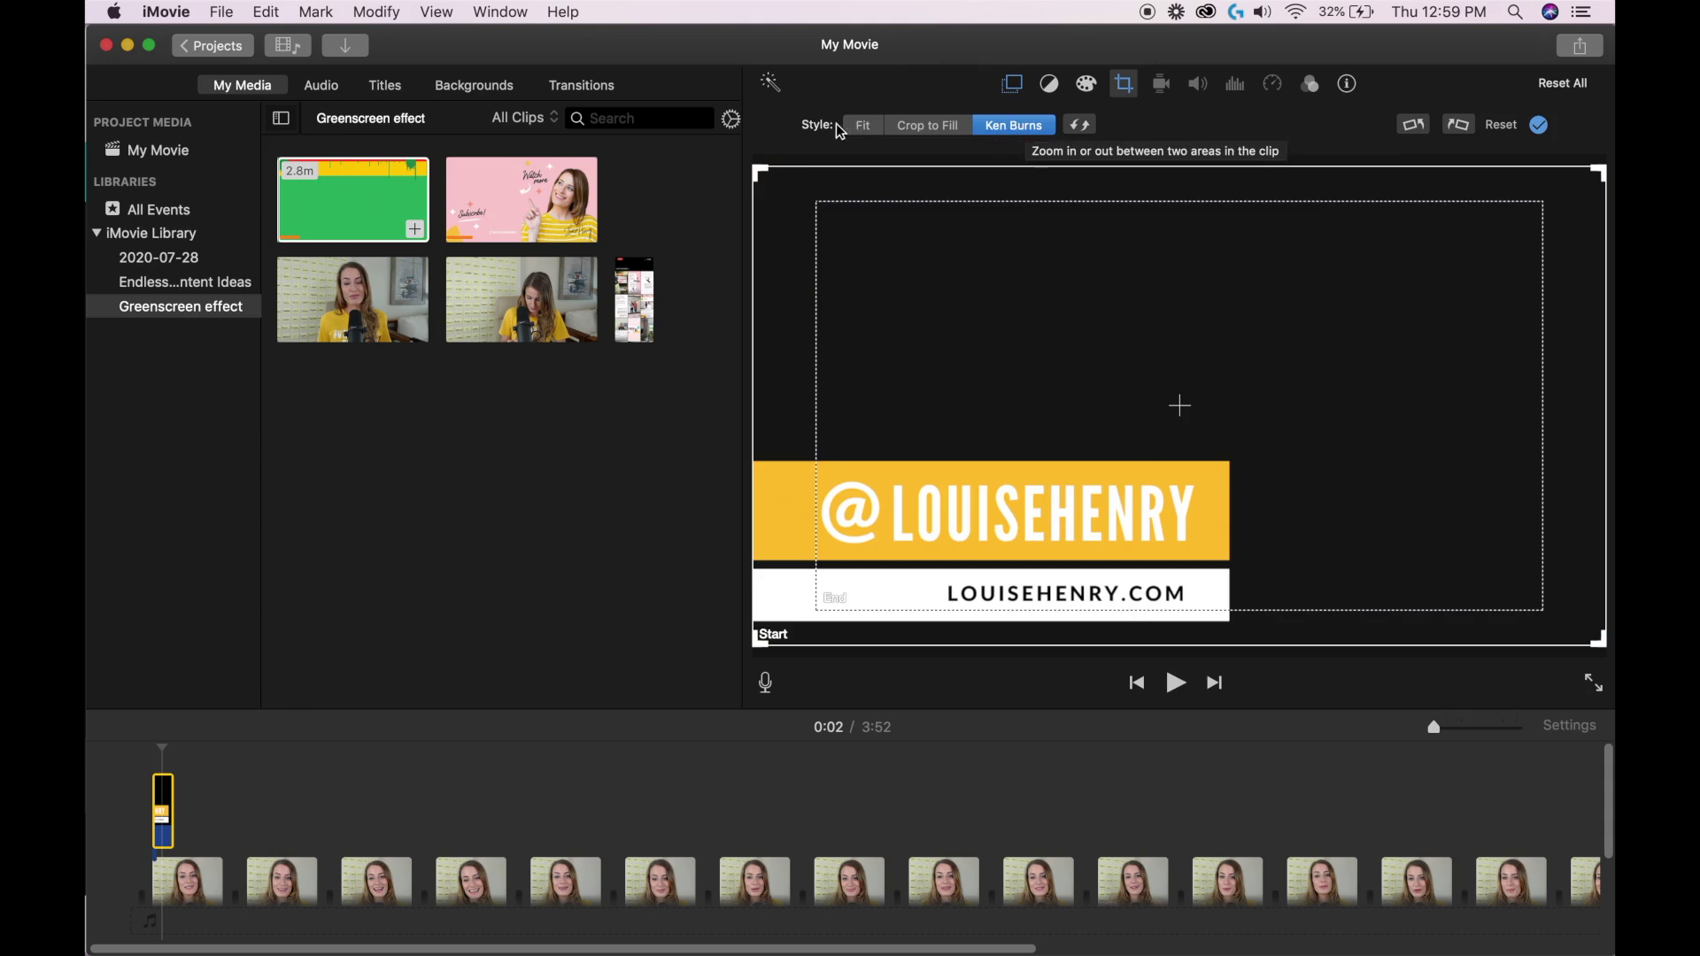
left_click(863, 125)
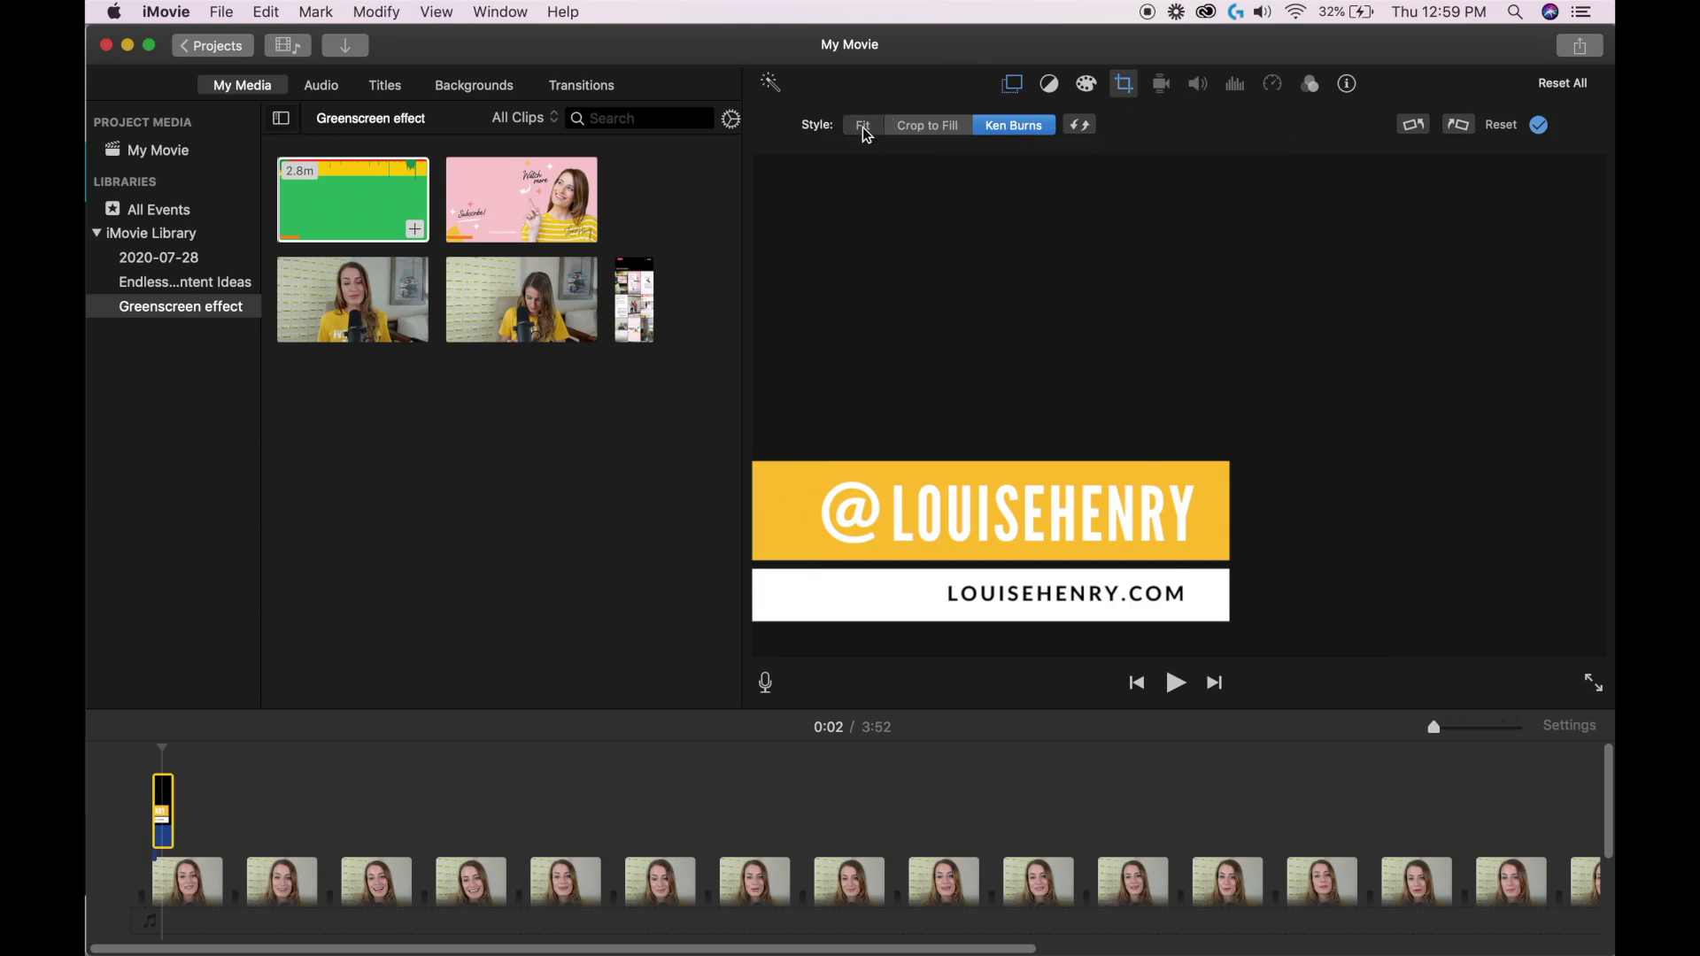
left_click(1540, 126)
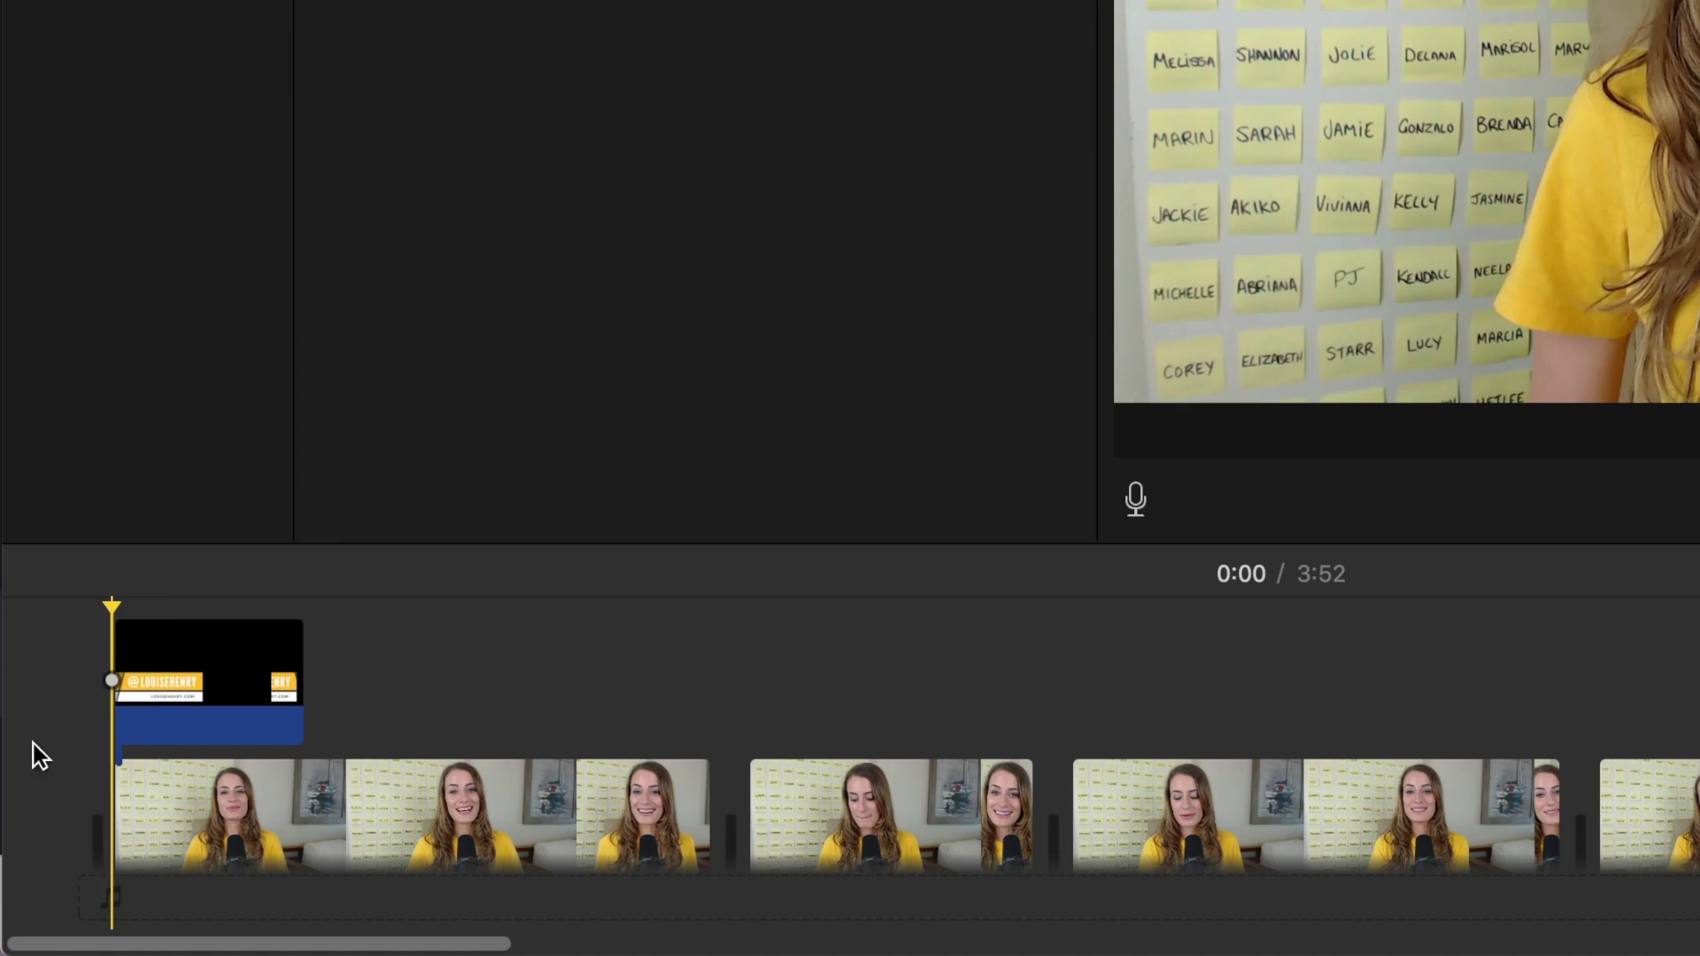
Step: Give the logo overlay a fade-in at its start, adjusting its length while previewing
left_click(159, 801)
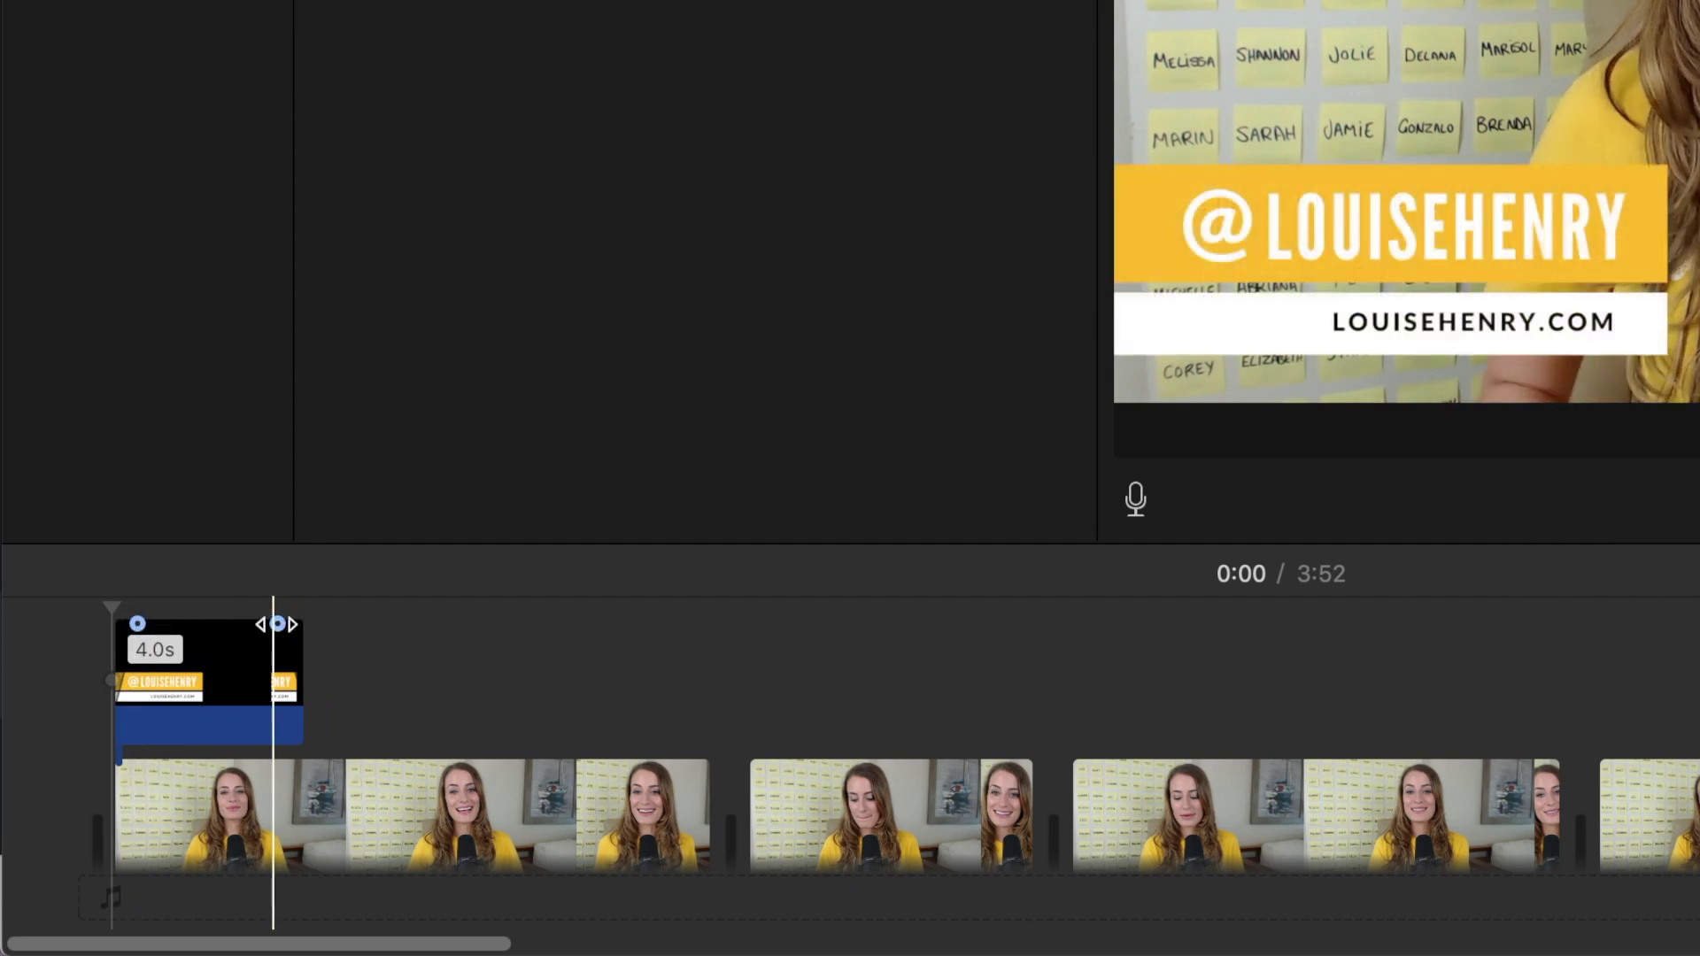
left_click_drag(137, 623, 71, 626)
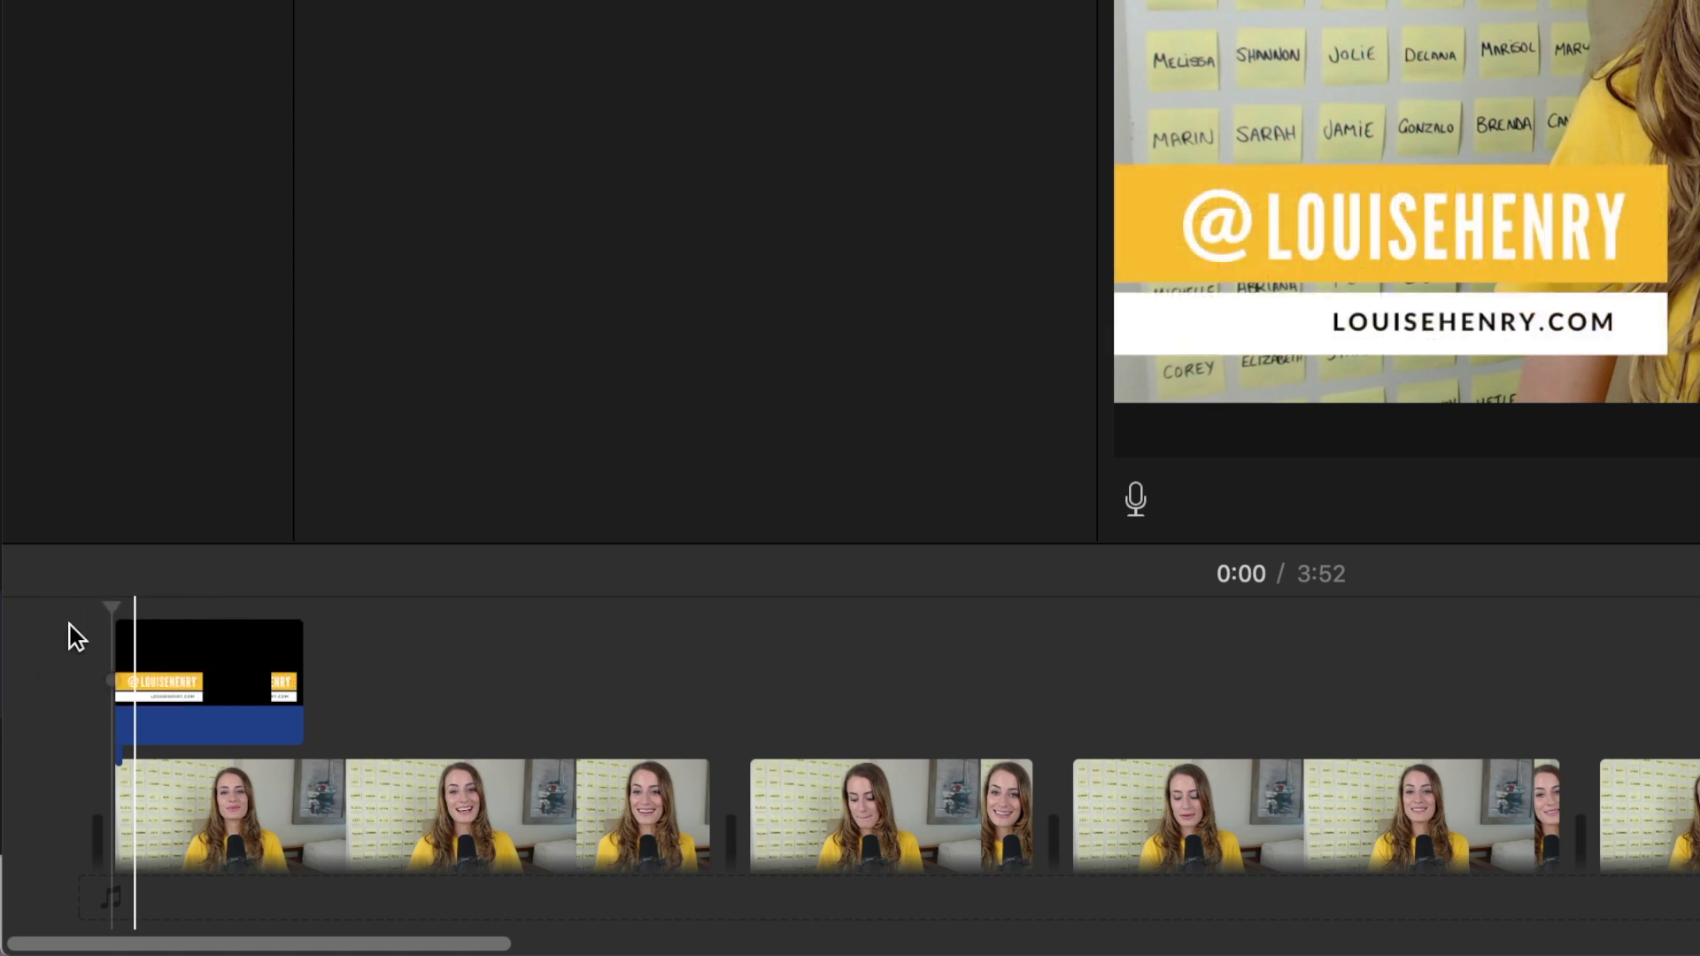
key("space")
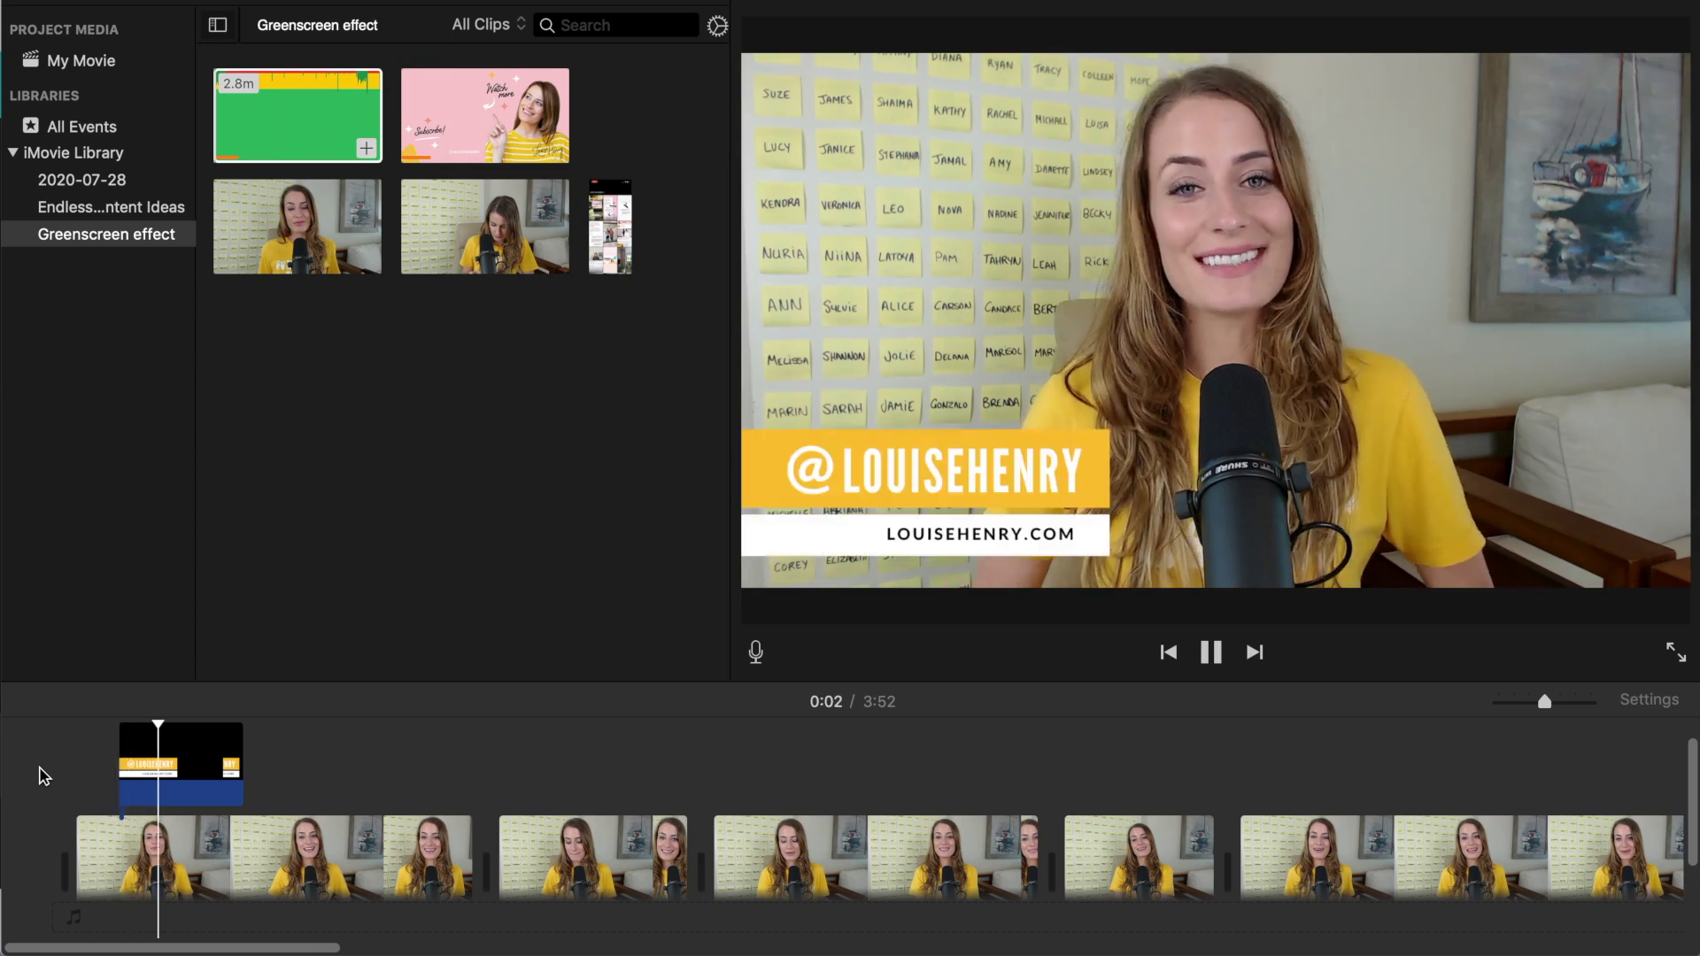
key("space")
left_click_drag(124, 728, 140, 728)
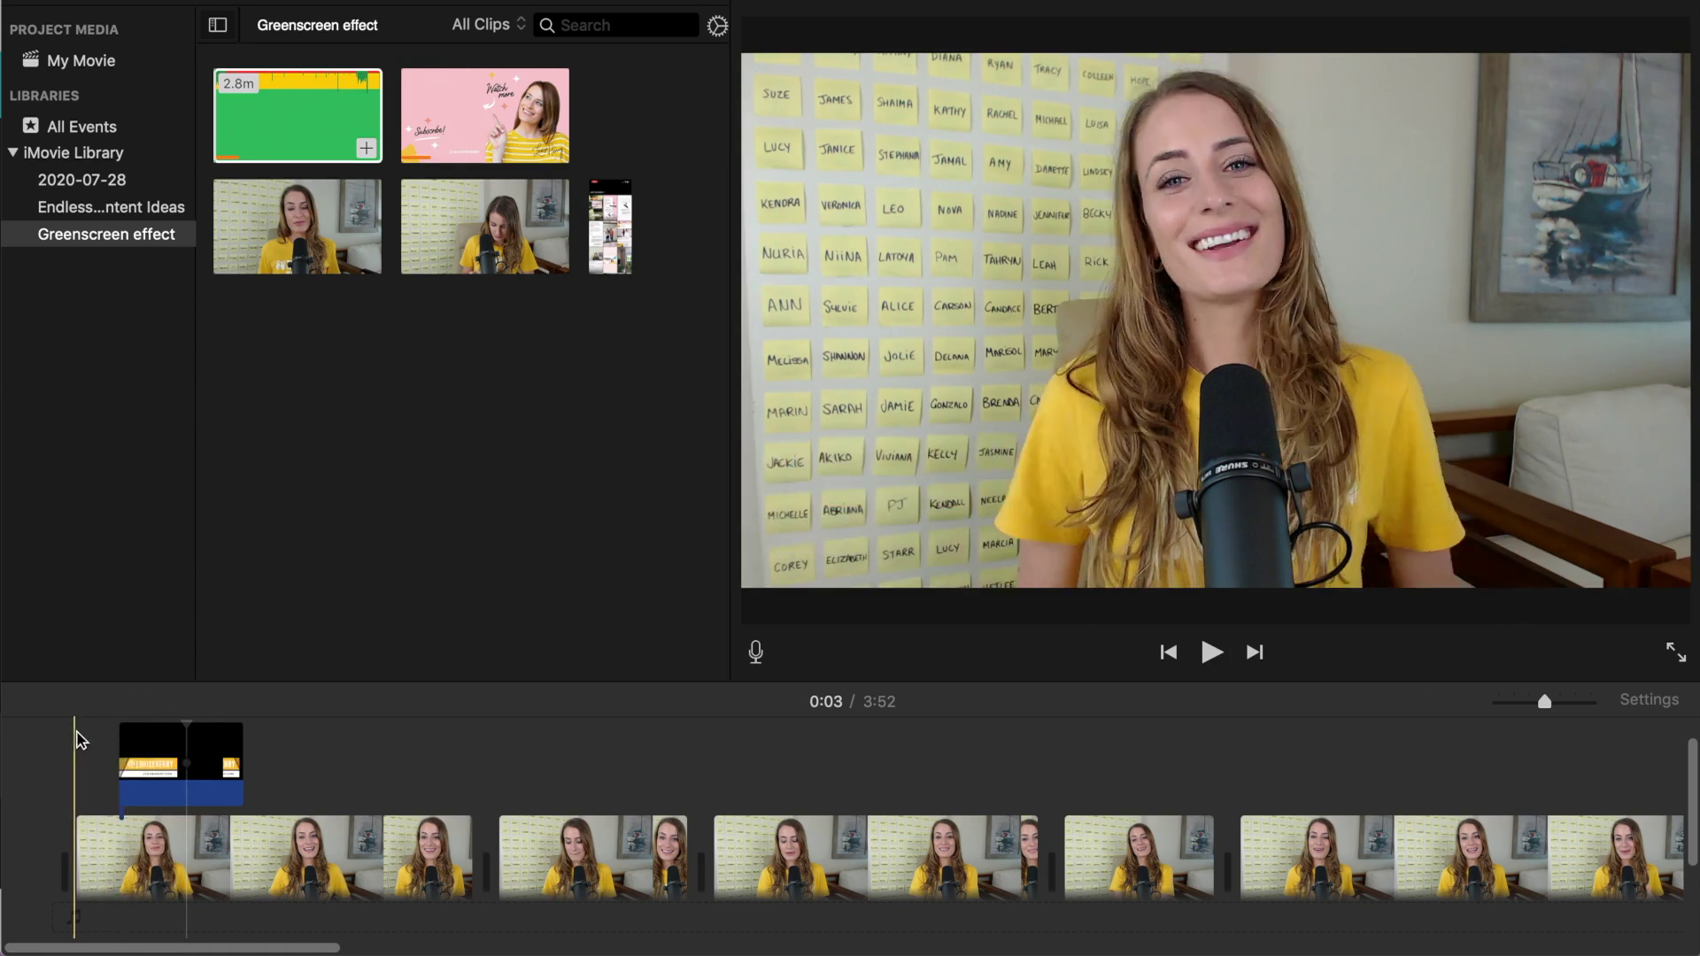
key("space")
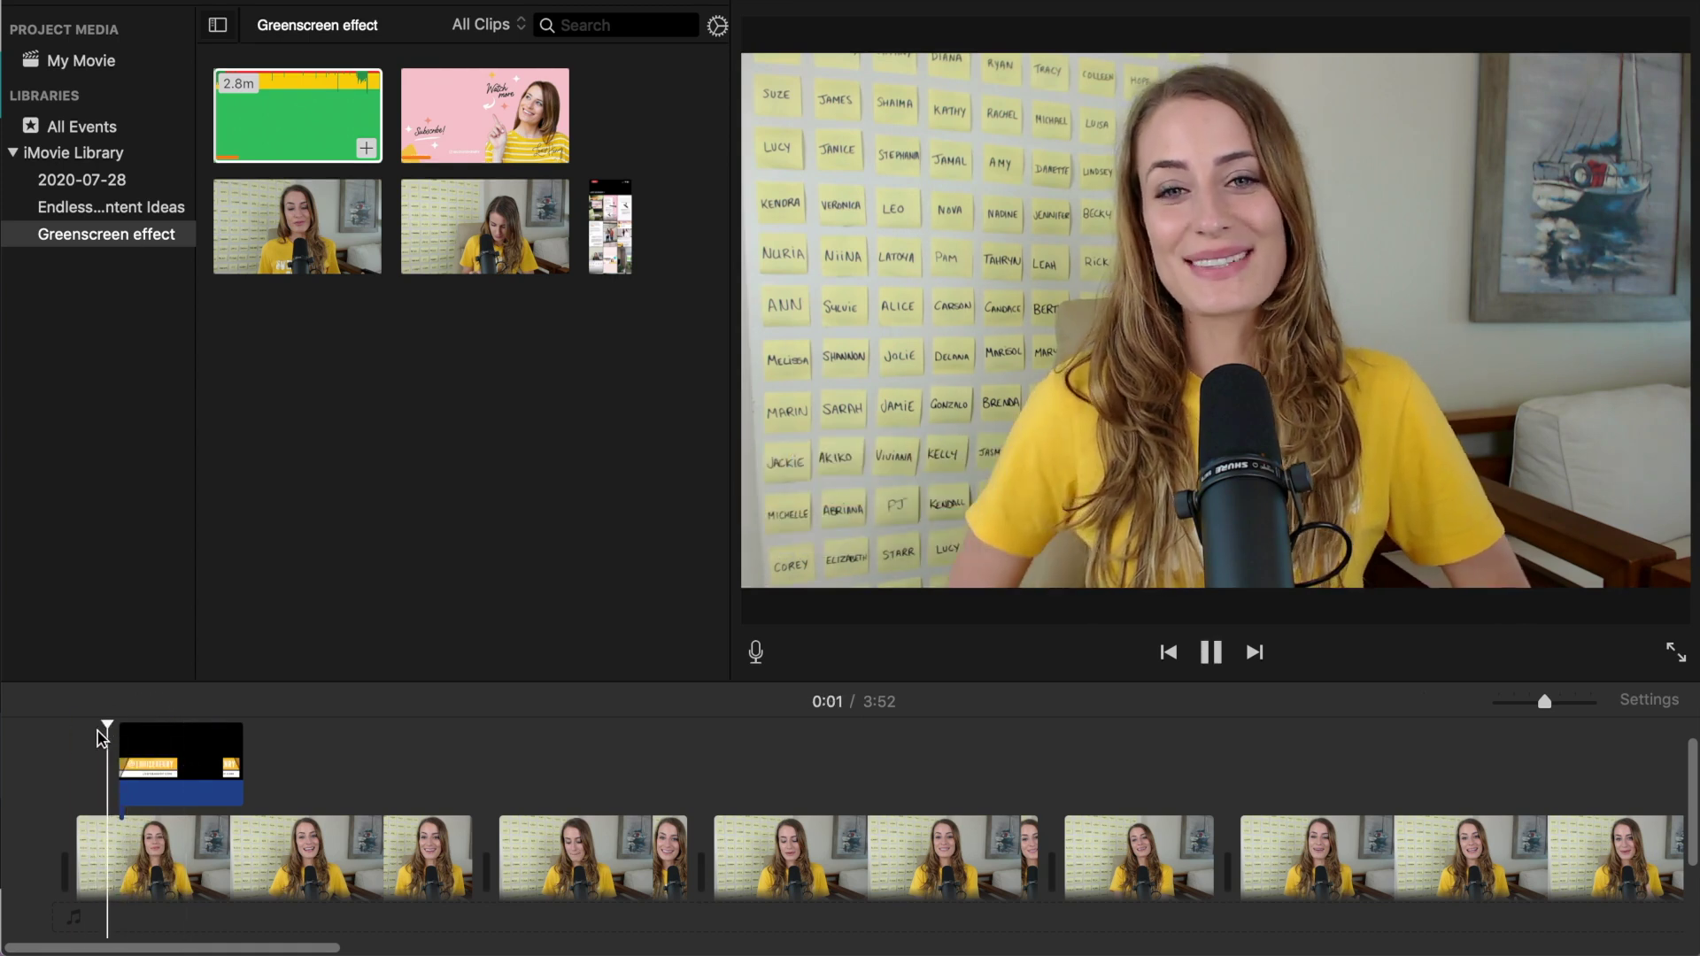
key("space")
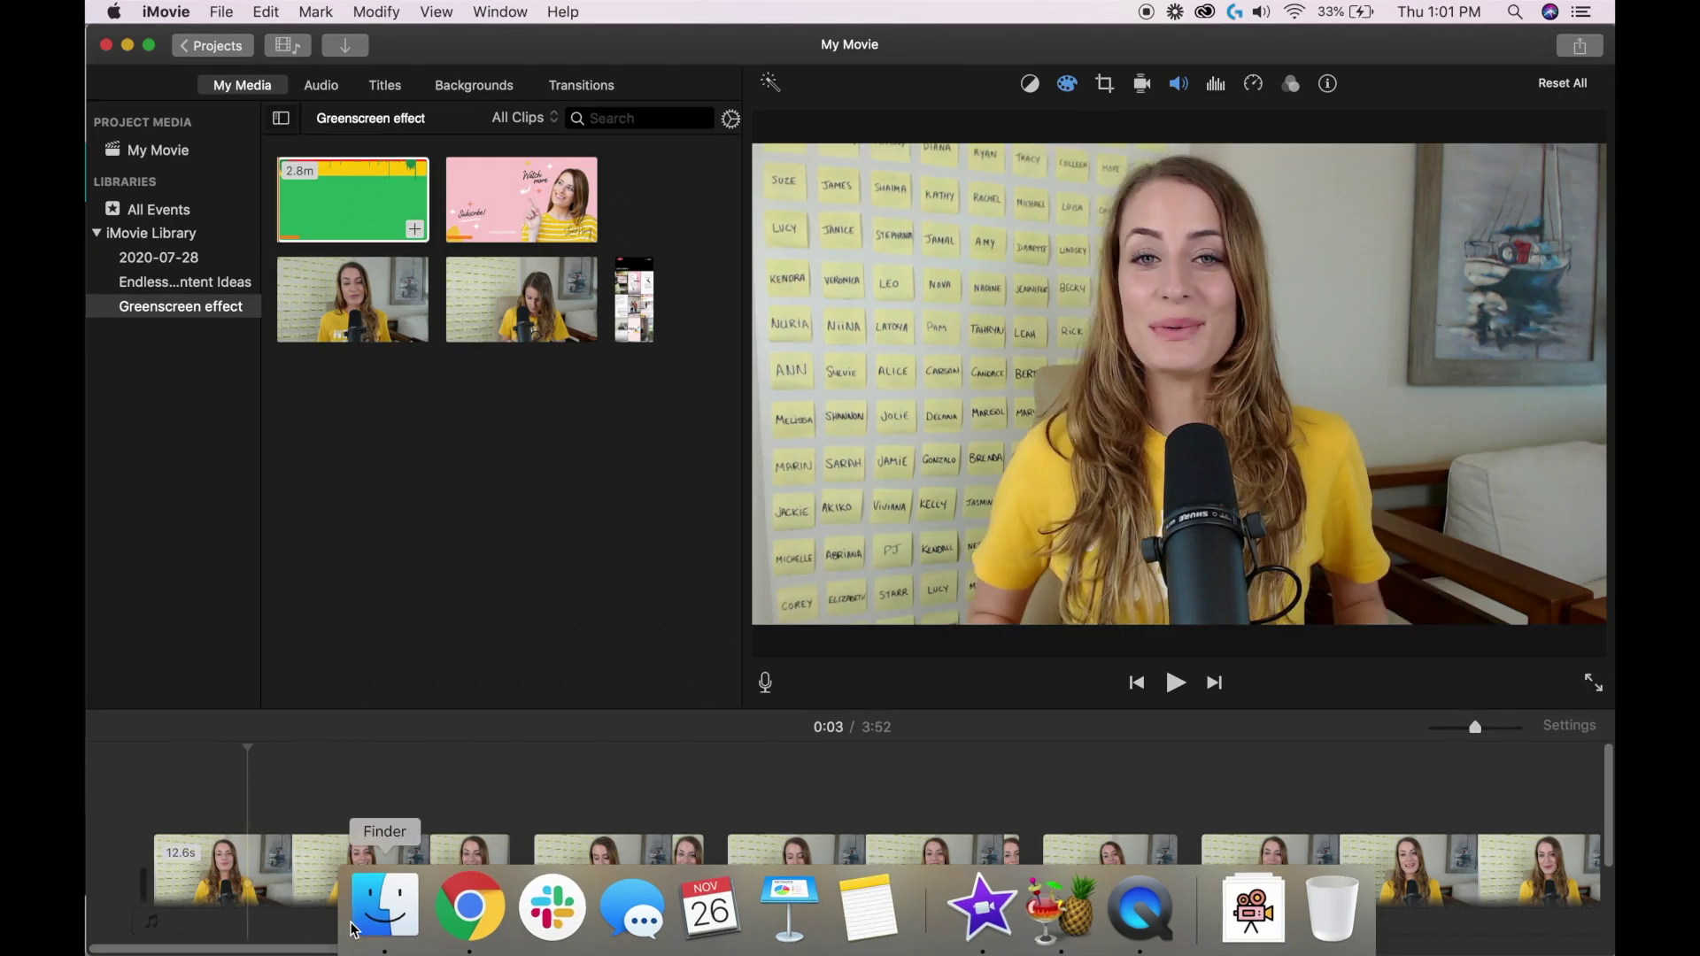
Step: Add EXAMPLE MOVIE.MP4 from Finder as a 28.8-second cutaway above the talking-head clips
left_click(383, 913)
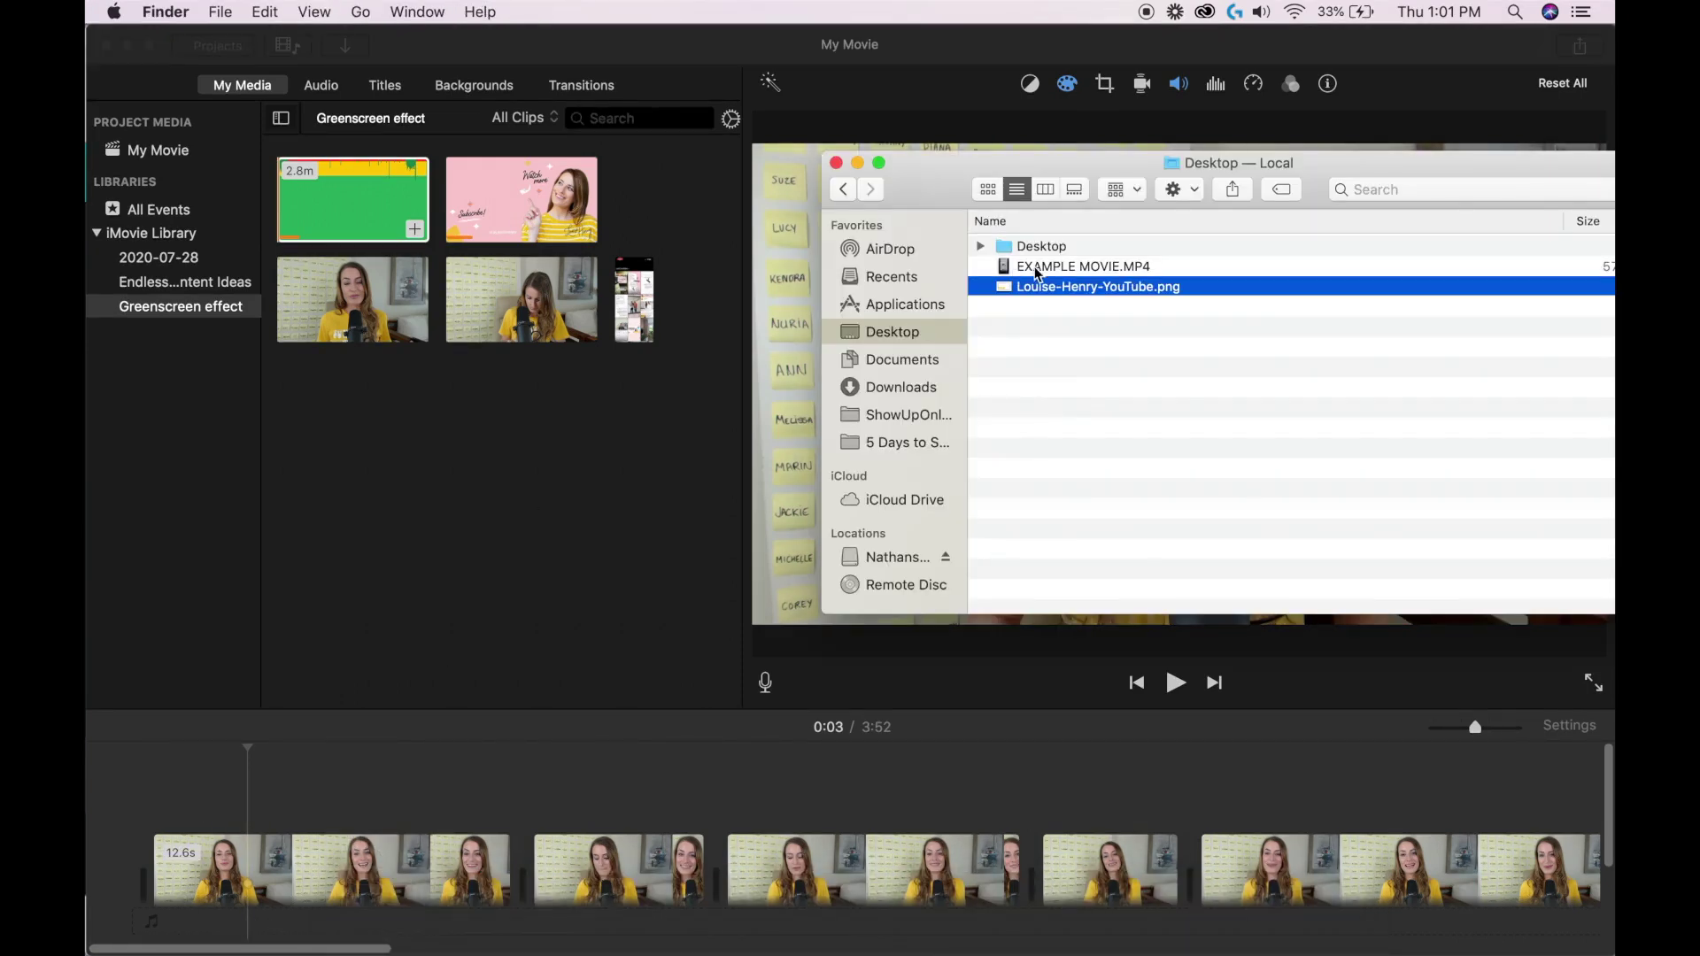
left_click(1046, 267)
left_click_drag(1068, 268, 196, 785)
left_click(196, 786)
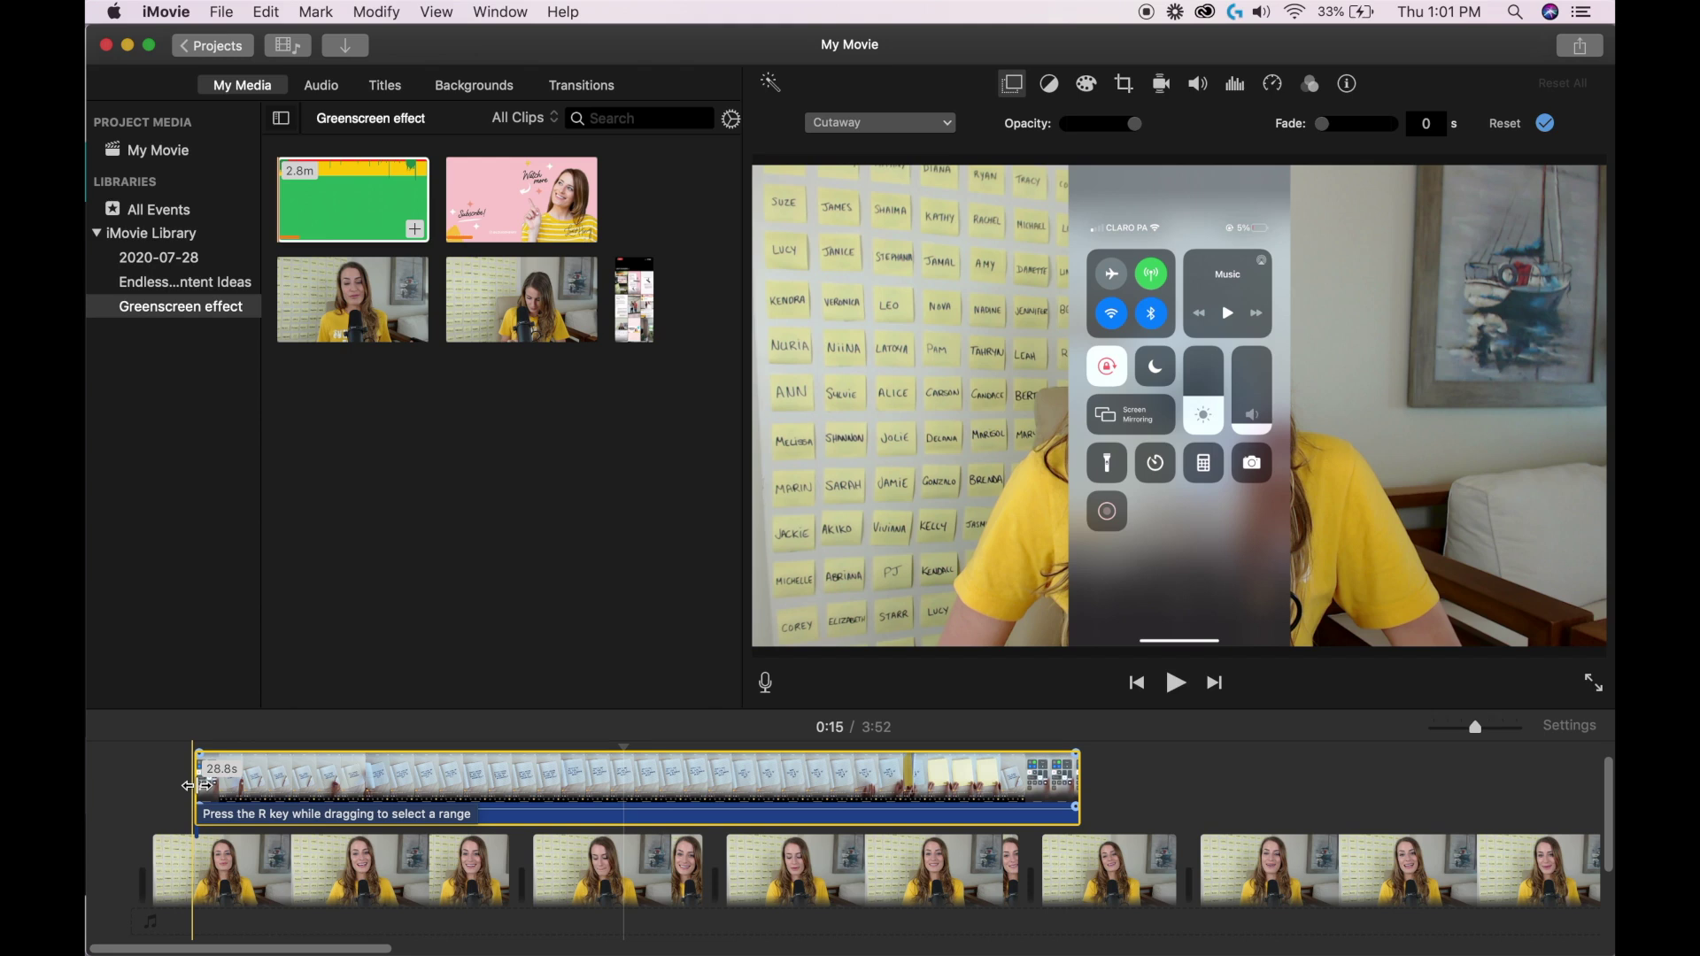
Step: Trim the screen recording's start and make it an enlarged picture-in-picture overlay
left_click_drag(198, 785, 317, 789)
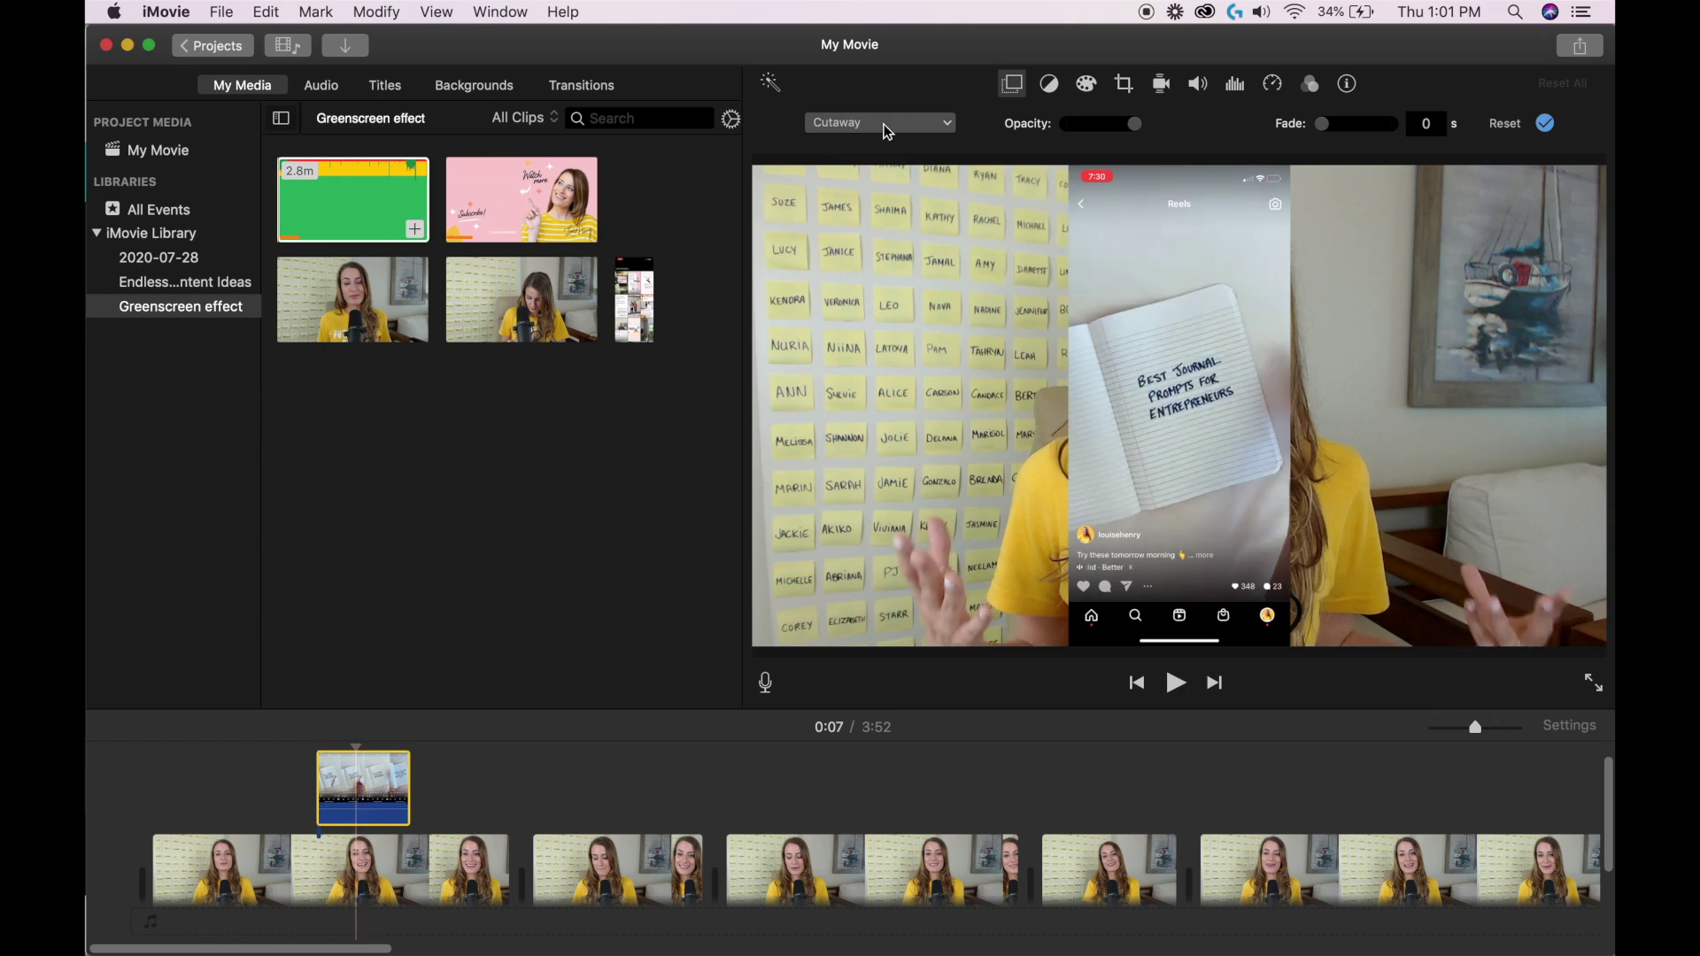
left_click(887, 131)
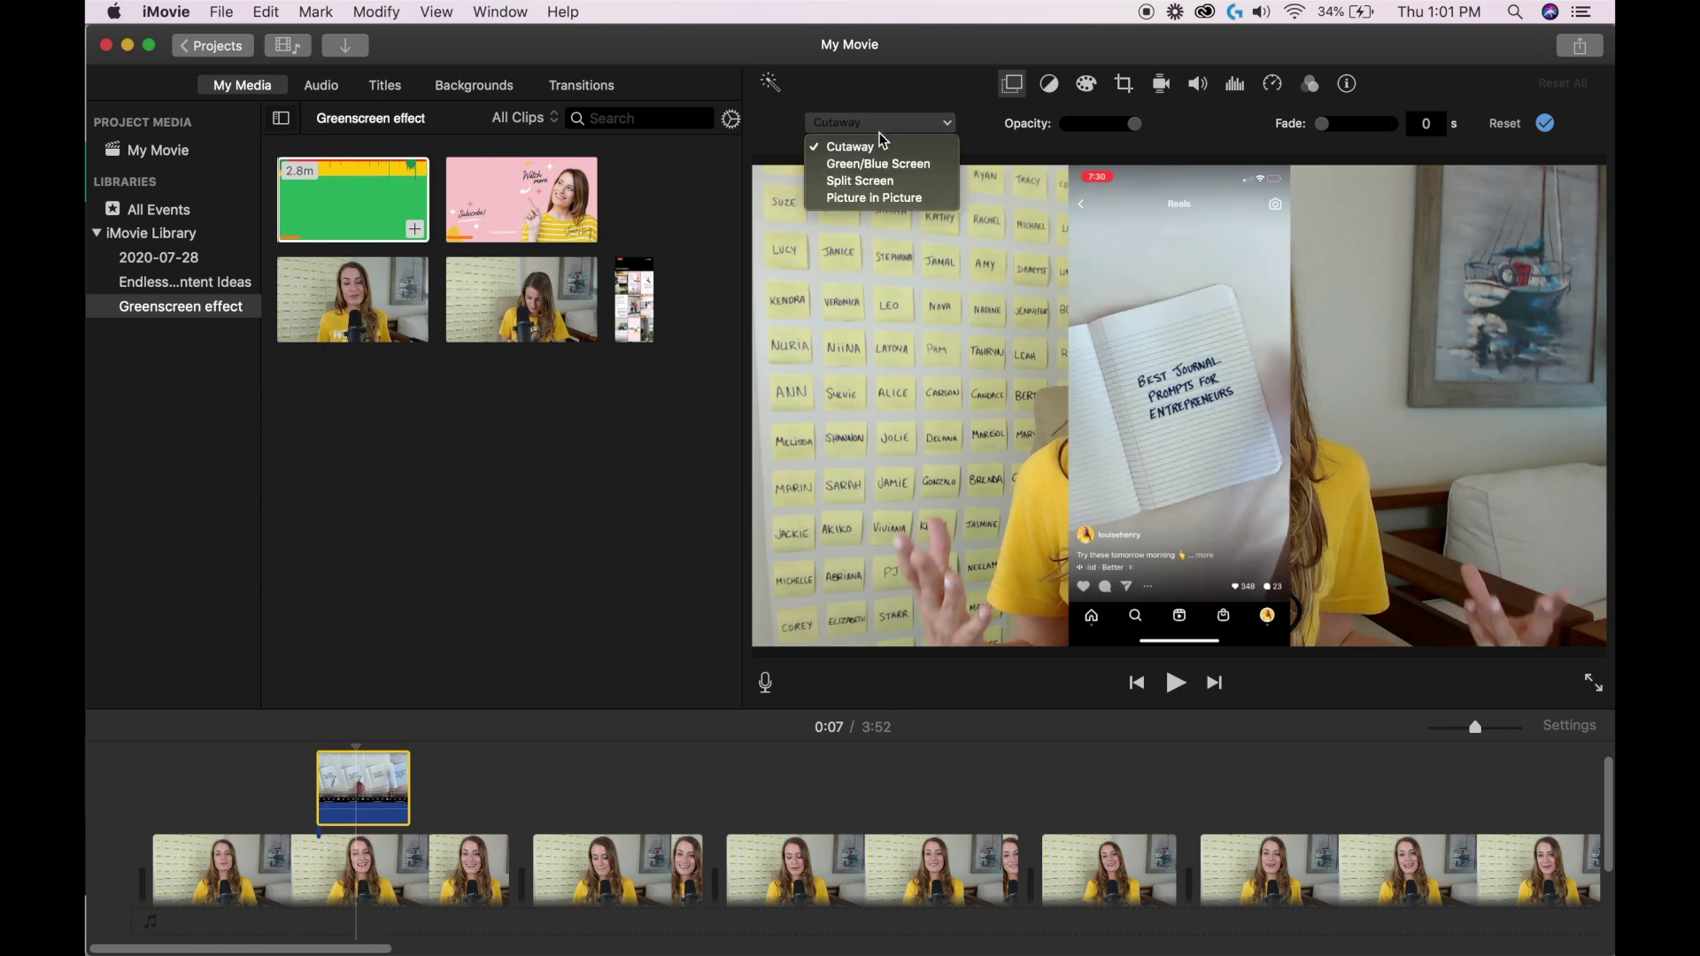
left_click(885, 200)
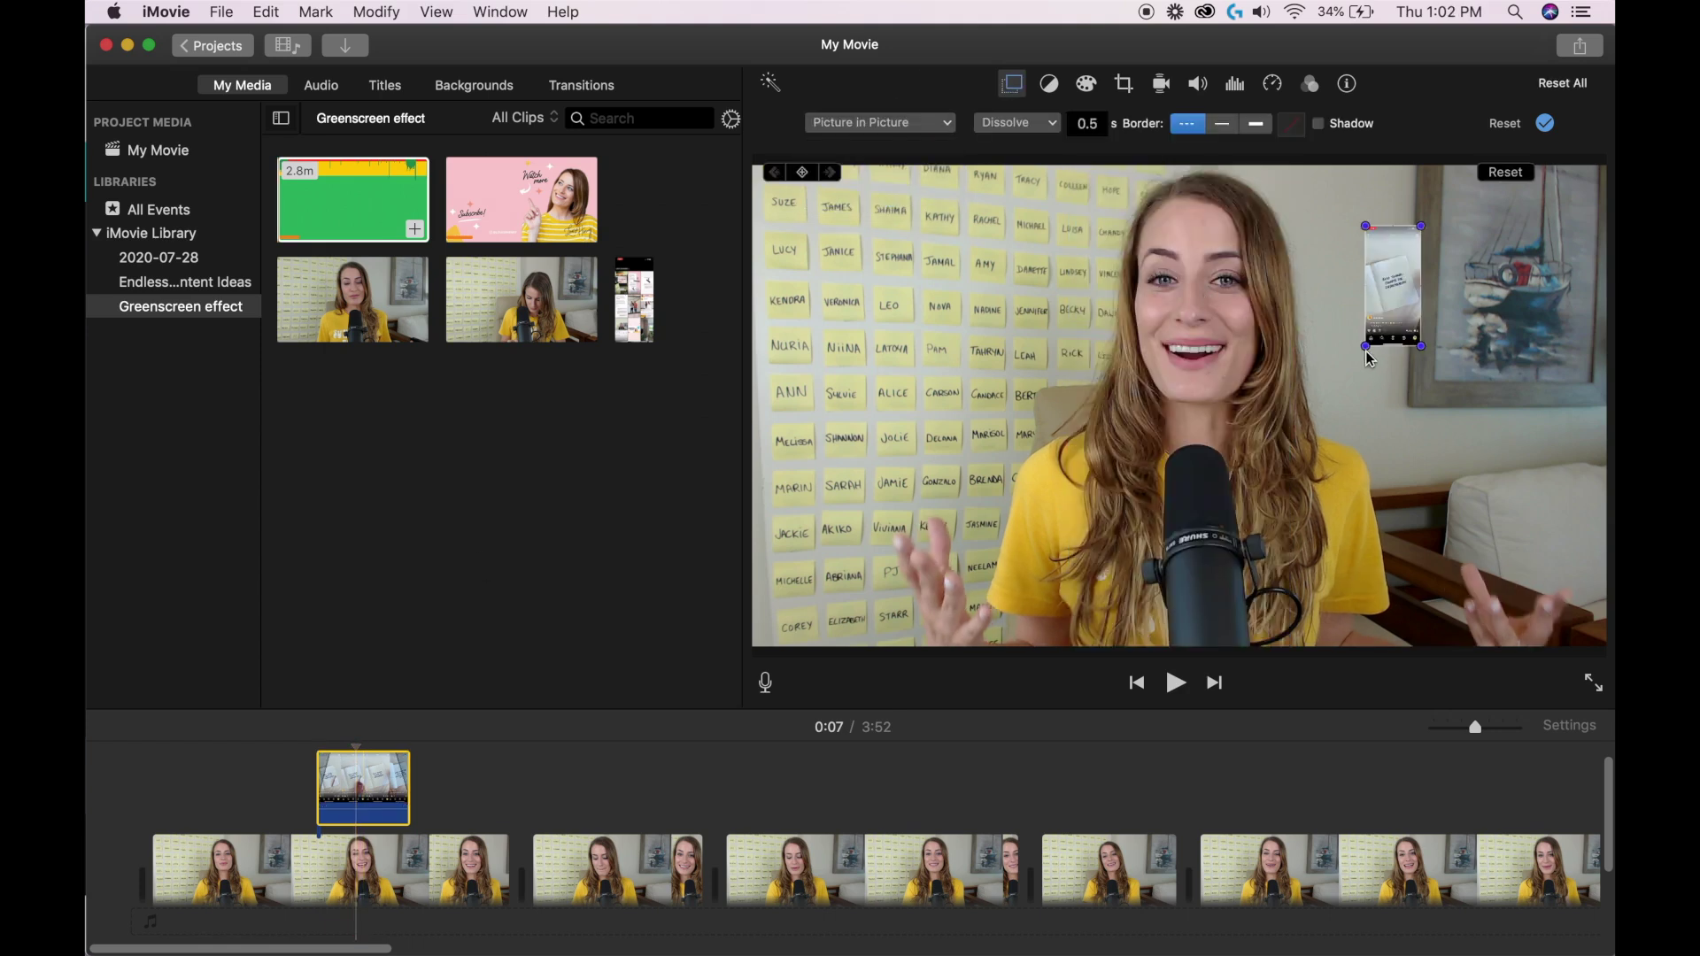
left_click_drag(1366, 350, 808, 545)
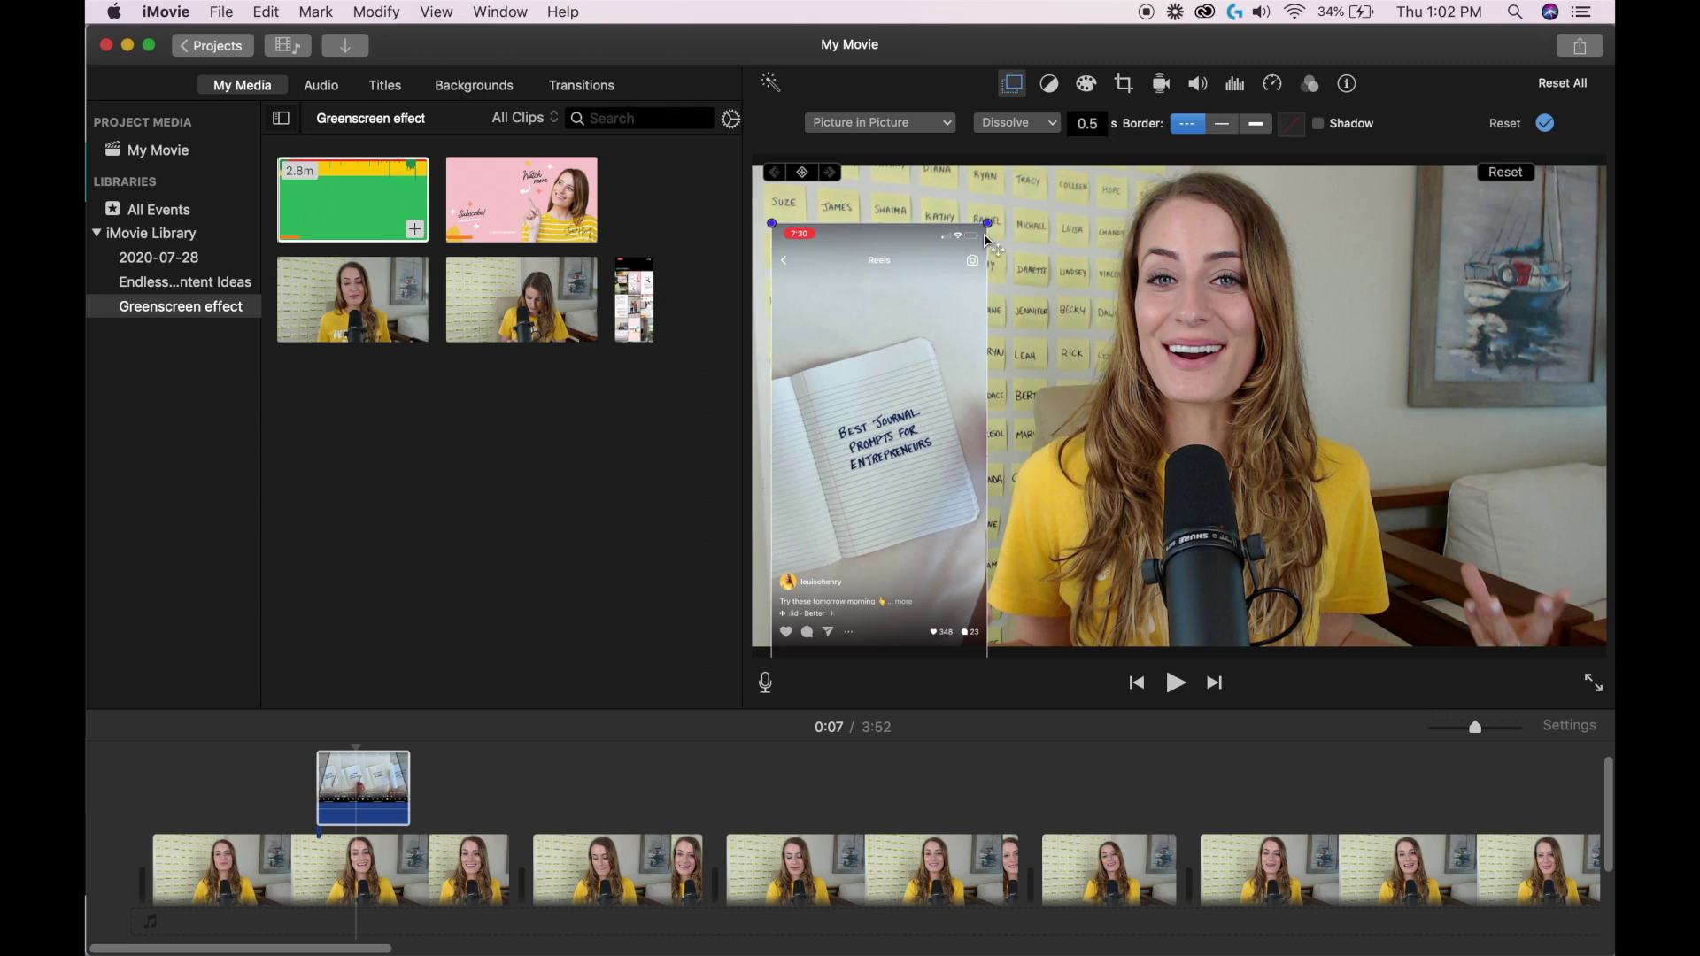
Step: Preview the screen-recording overlay and trim the clip to 3.3s
key("space")
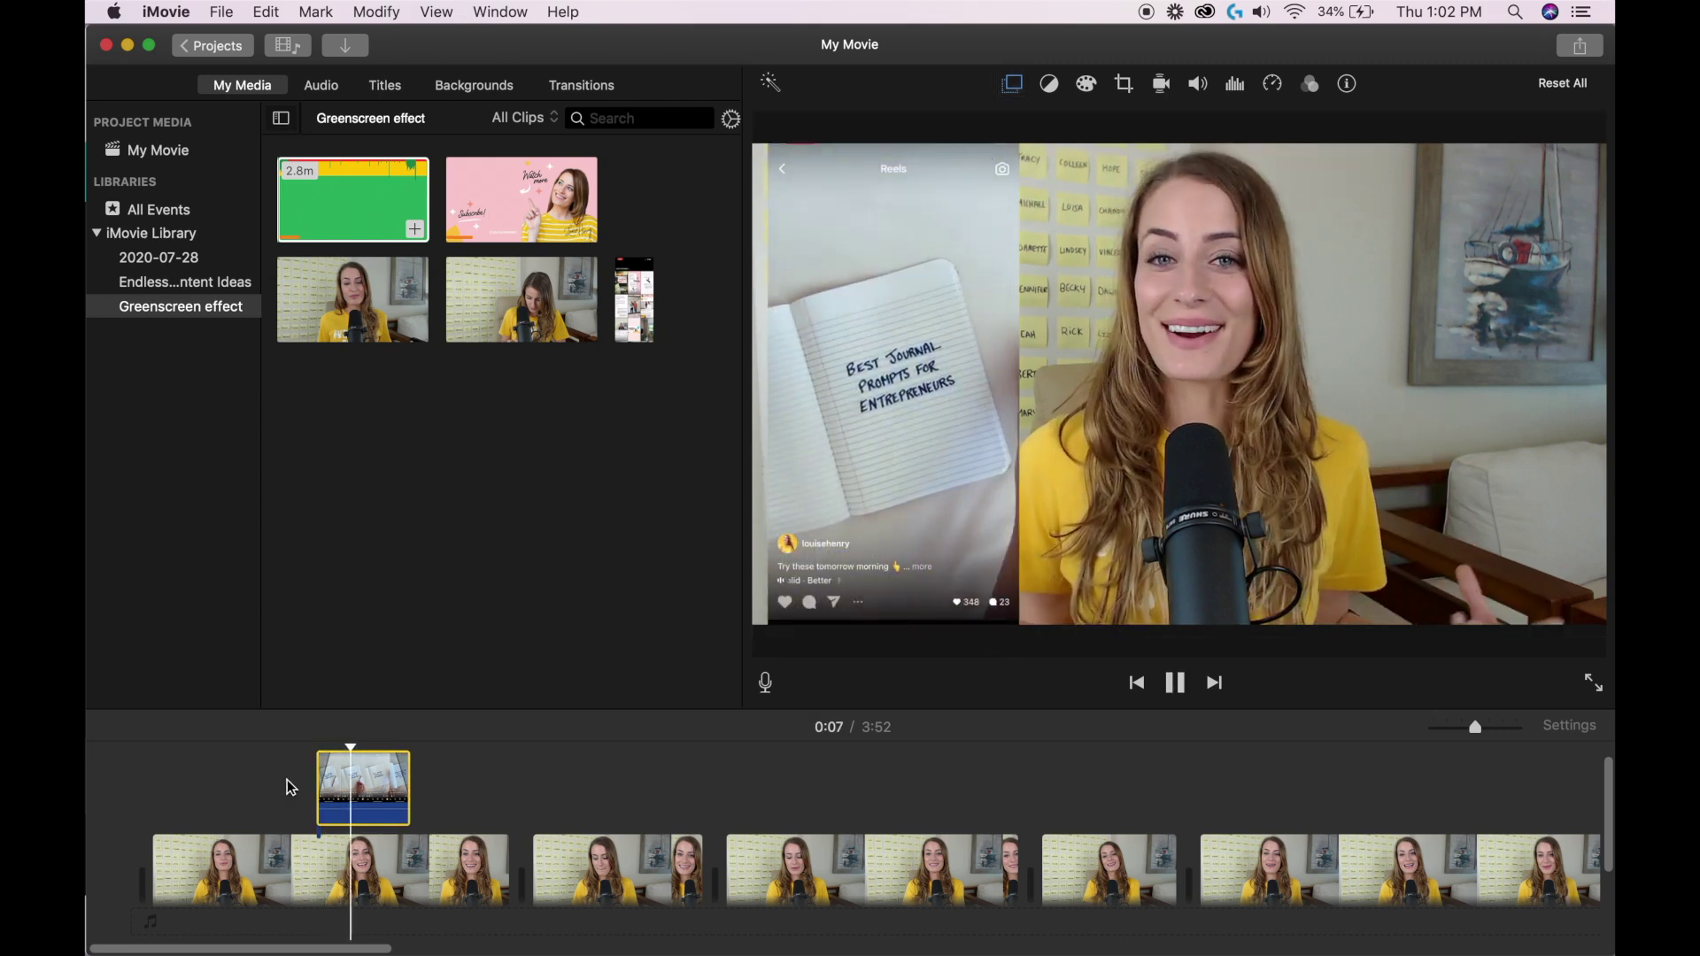
key("space")
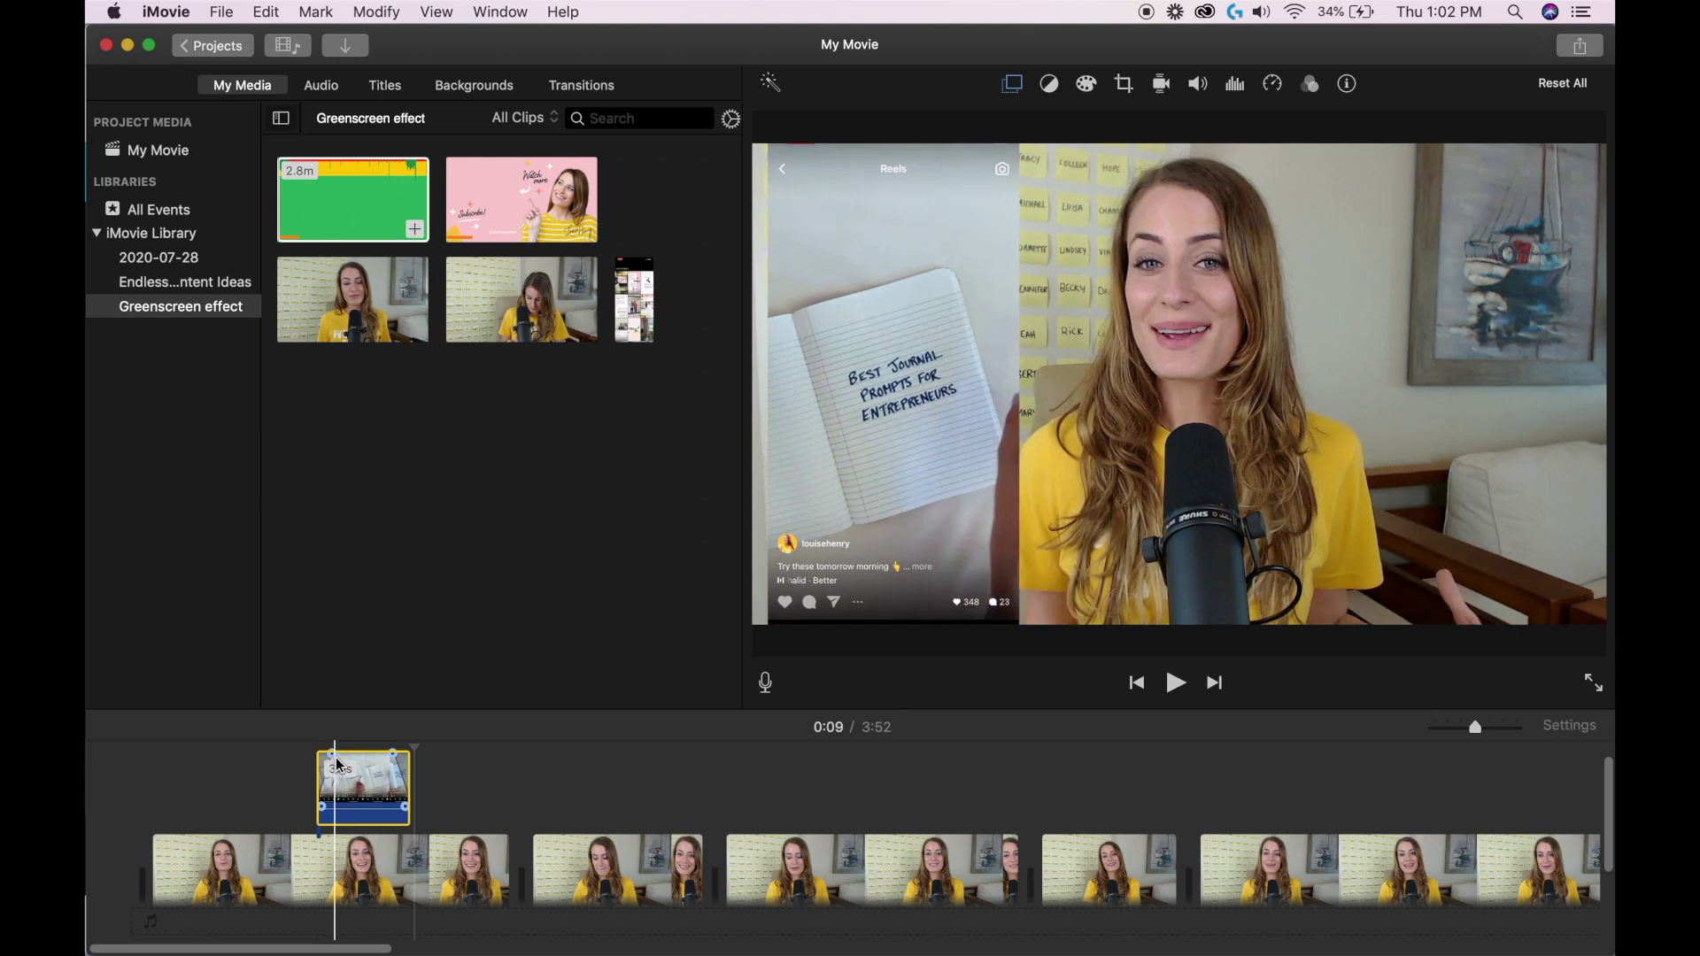
left_click_drag(333, 753, 309, 751)
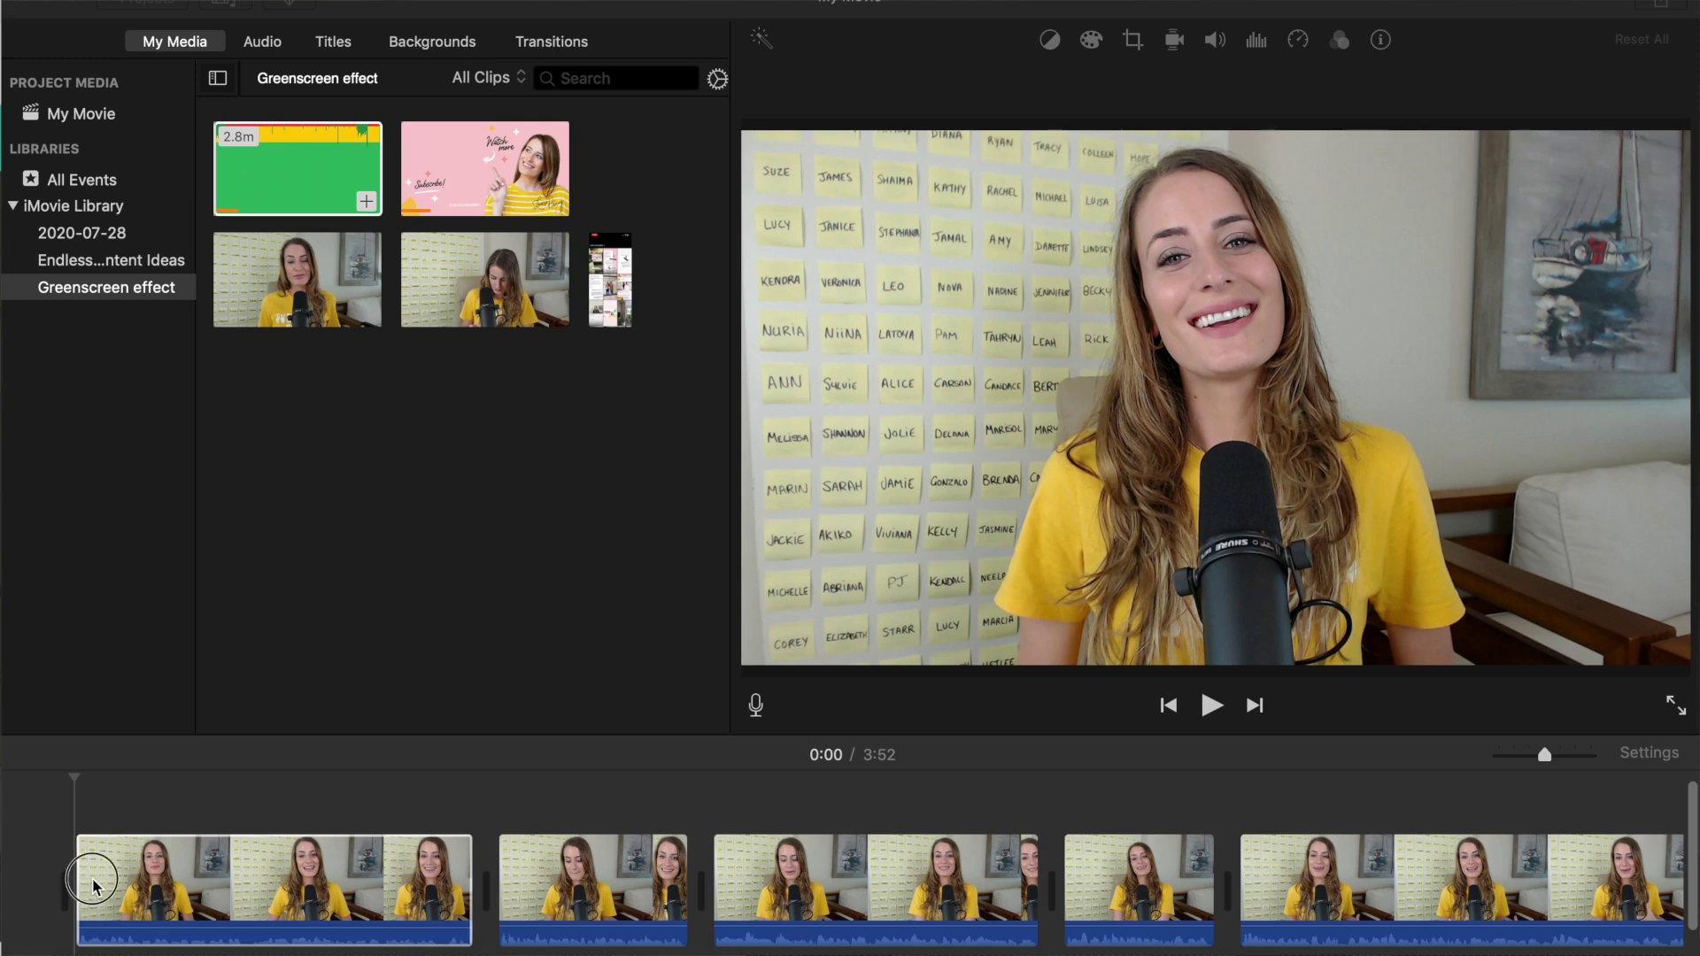
Step: Shift the first clip's colour tint slightly and crop it in tighter with Crop to Fill
left_click(93, 883)
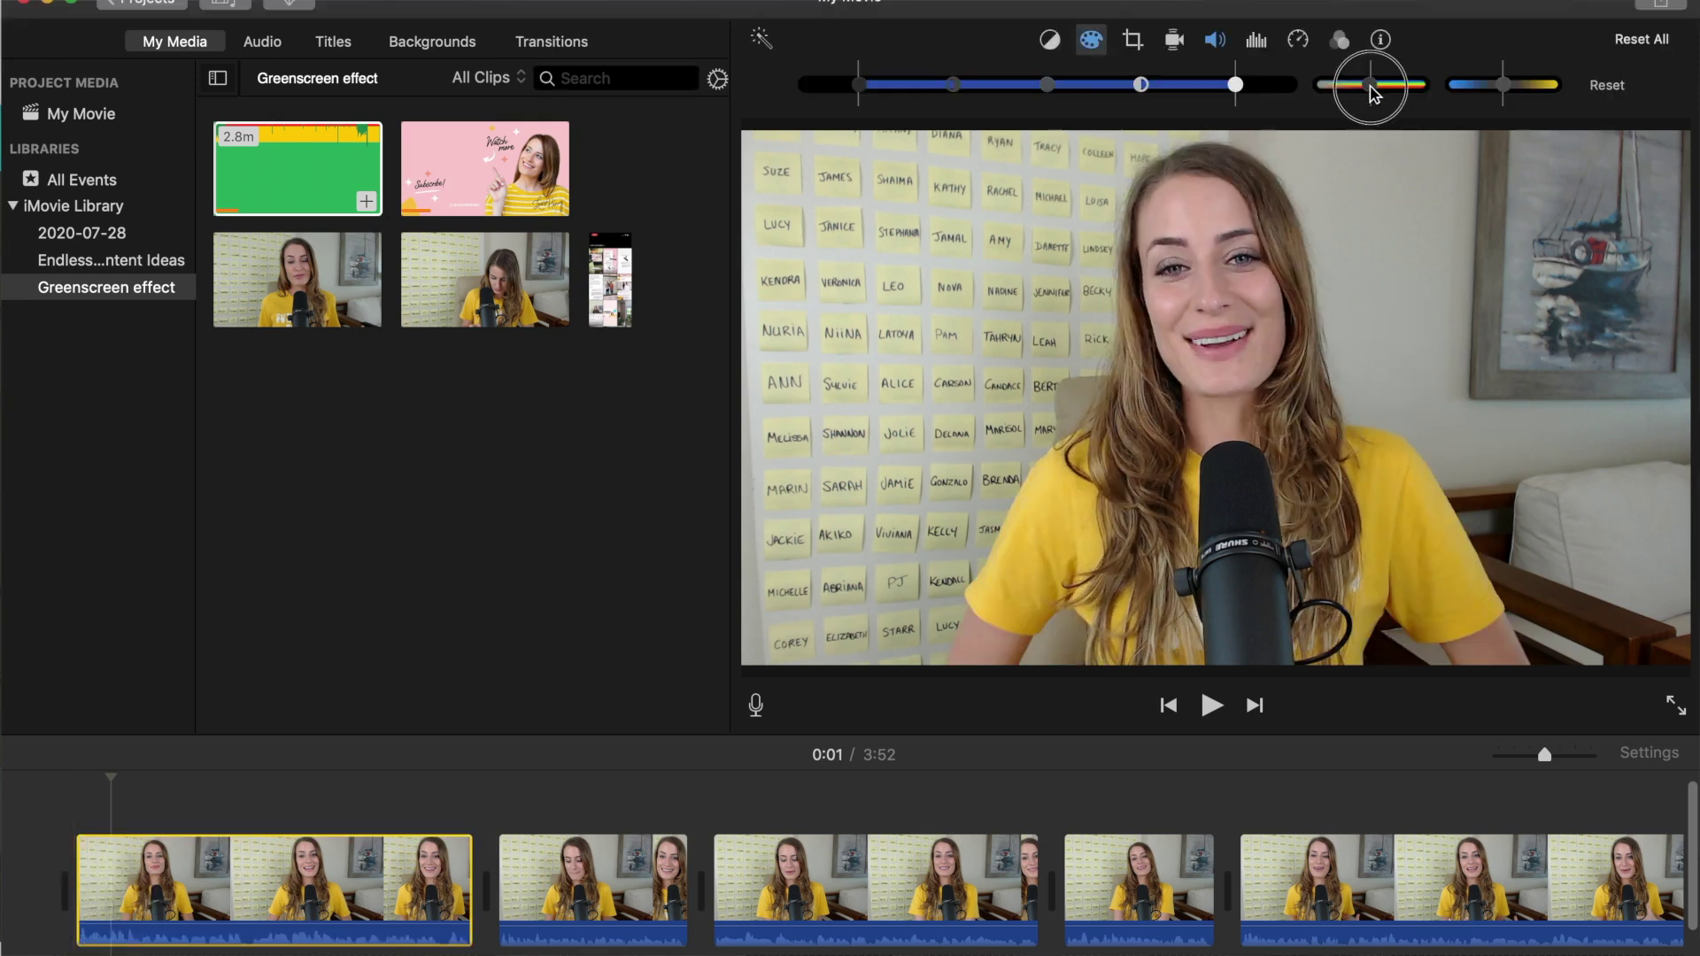
left_click_drag(1370, 87, 1378, 86)
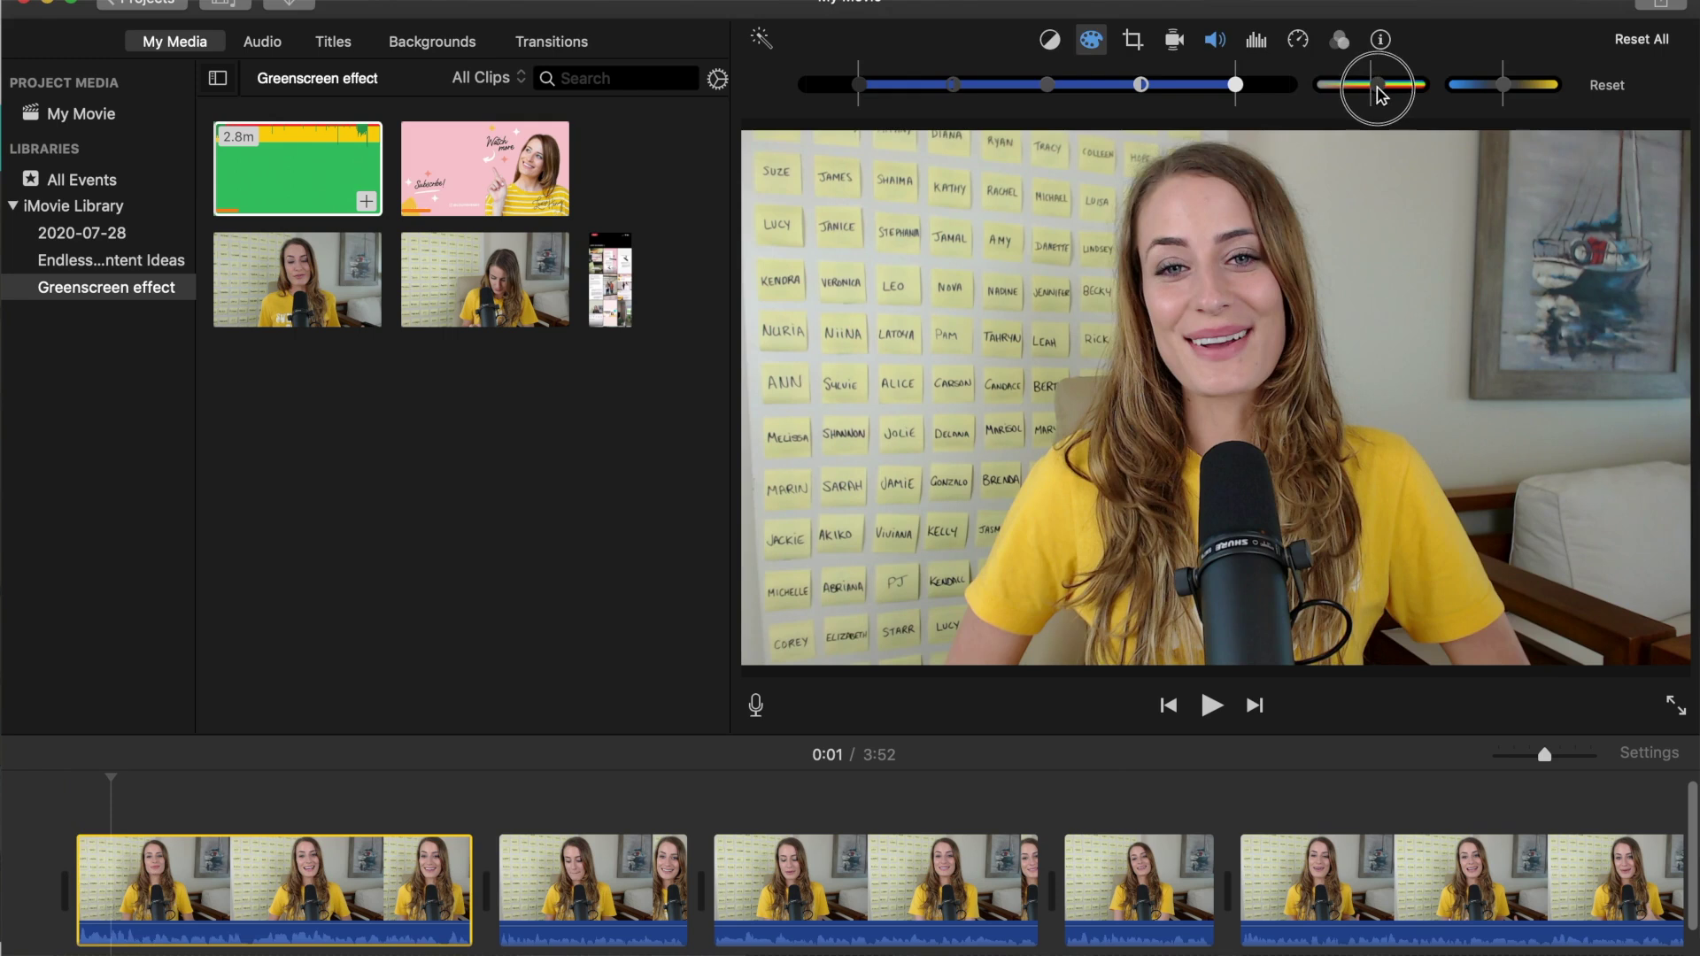
left_click(1132, 39)
left_click_drag(1688, 135, 1613, 185)
left_click_drag(1514, 307, 1546, 287)
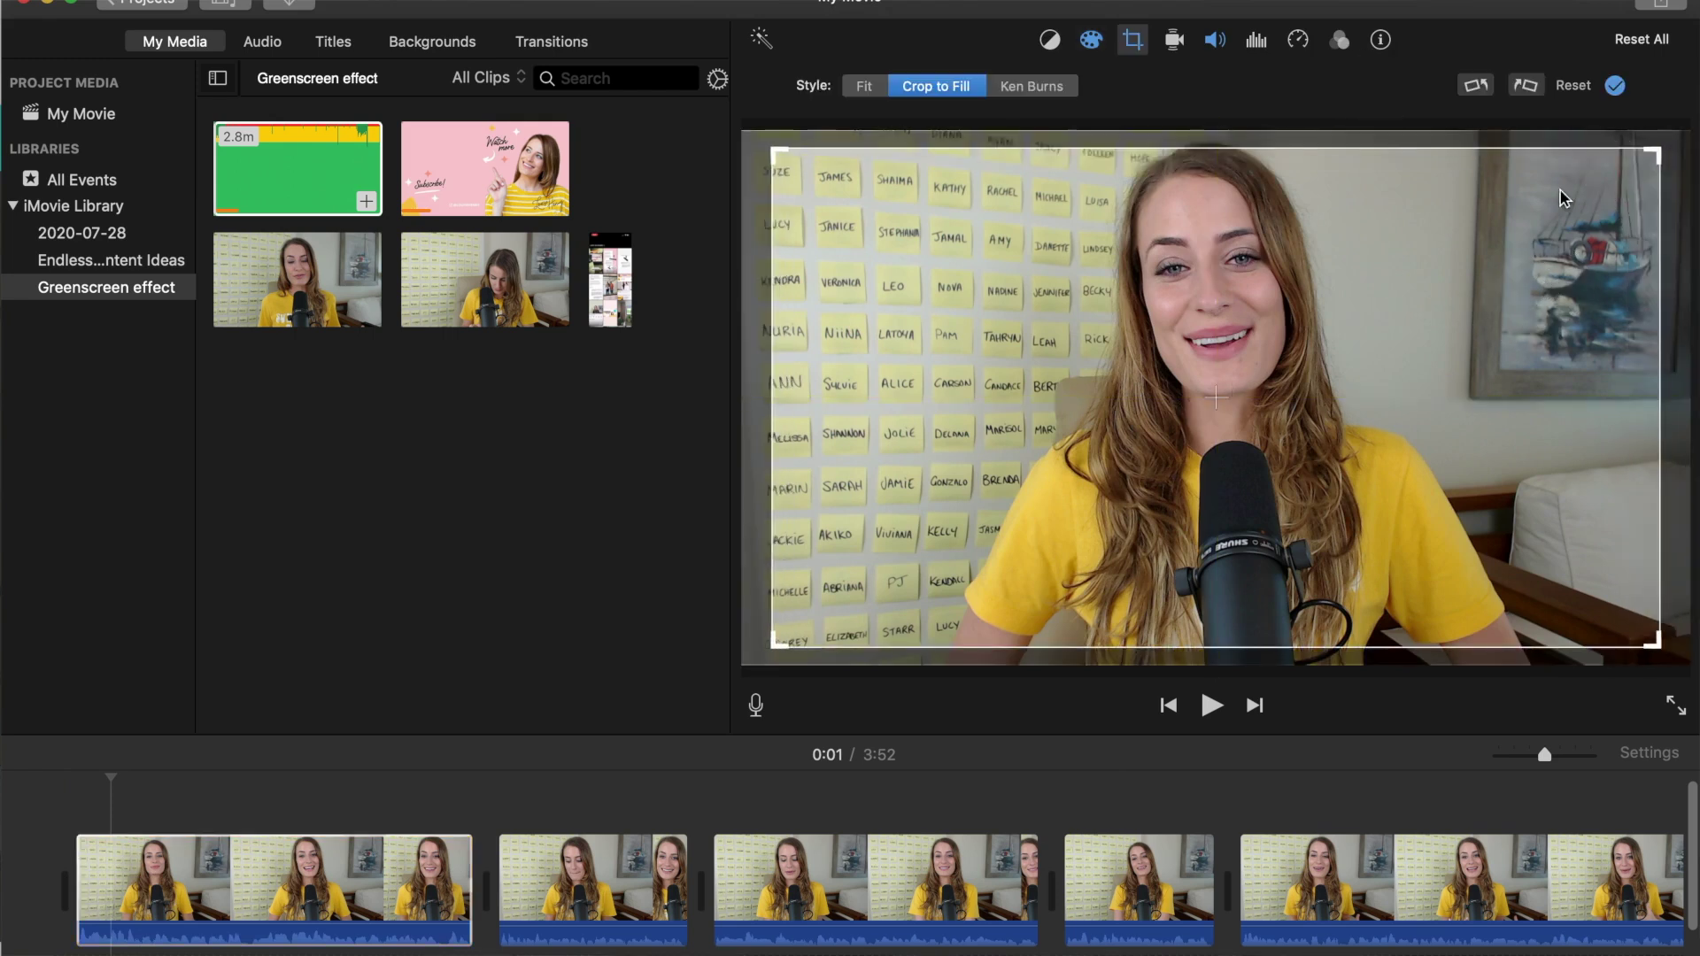
left_click(1617, 84)
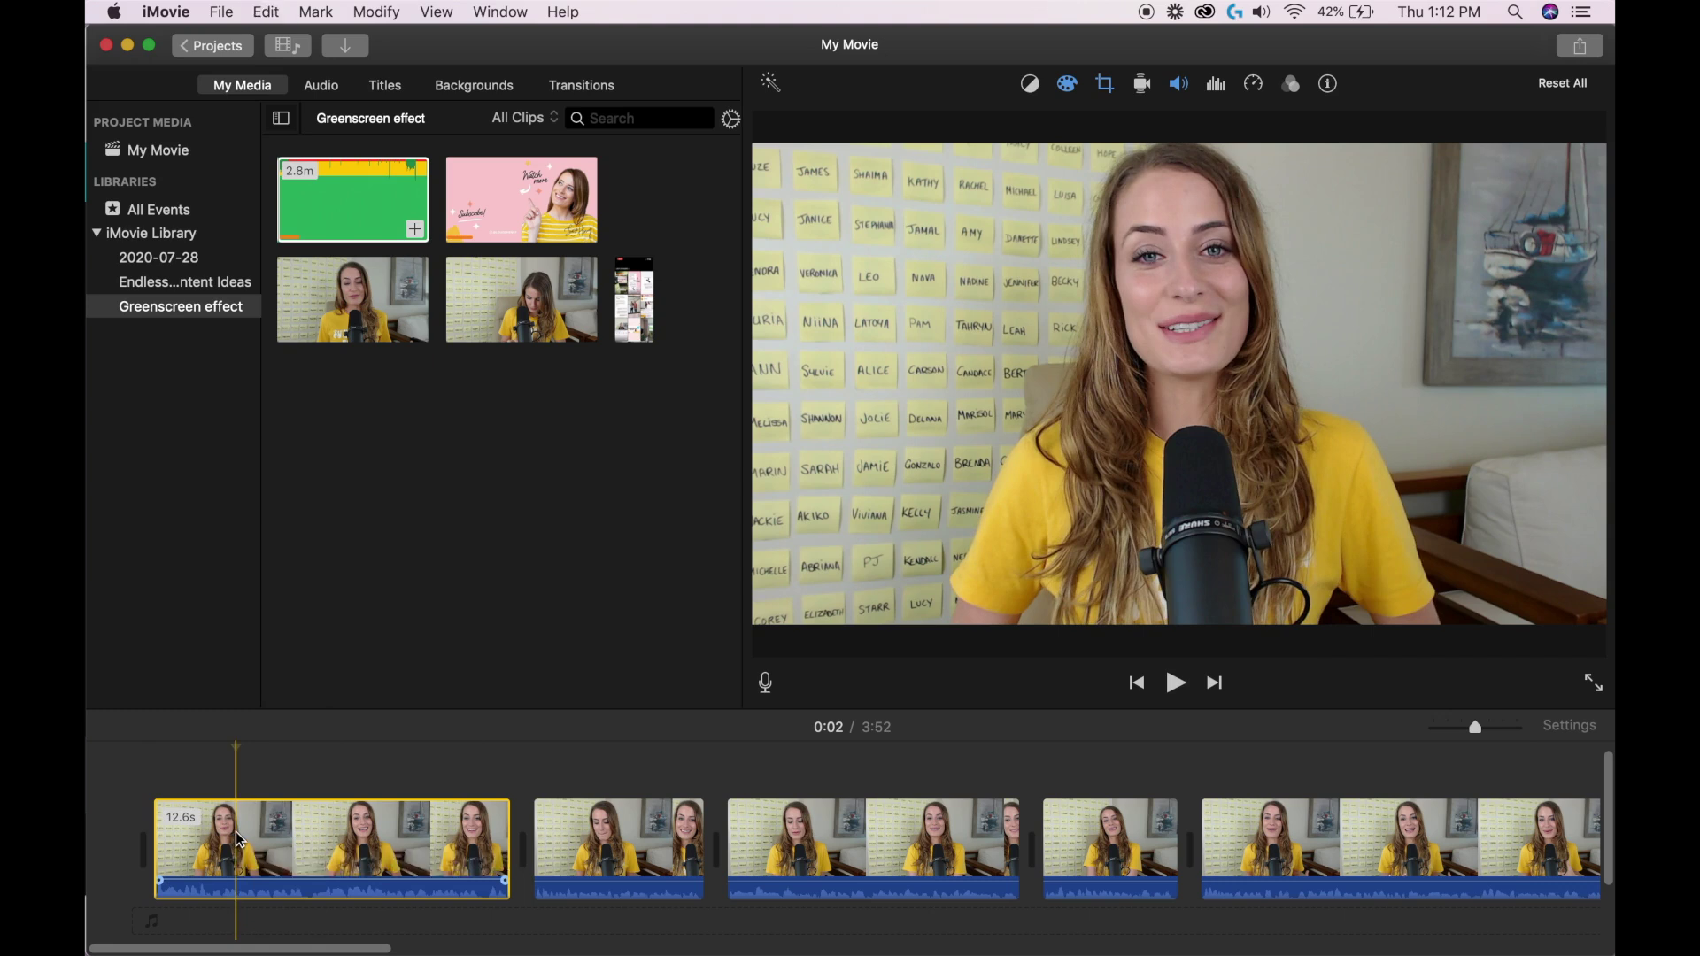
Step: Paste all of the first clip's adjustments onto the second talking-head clip
left_click(604, 859)
left_click(267, 12)
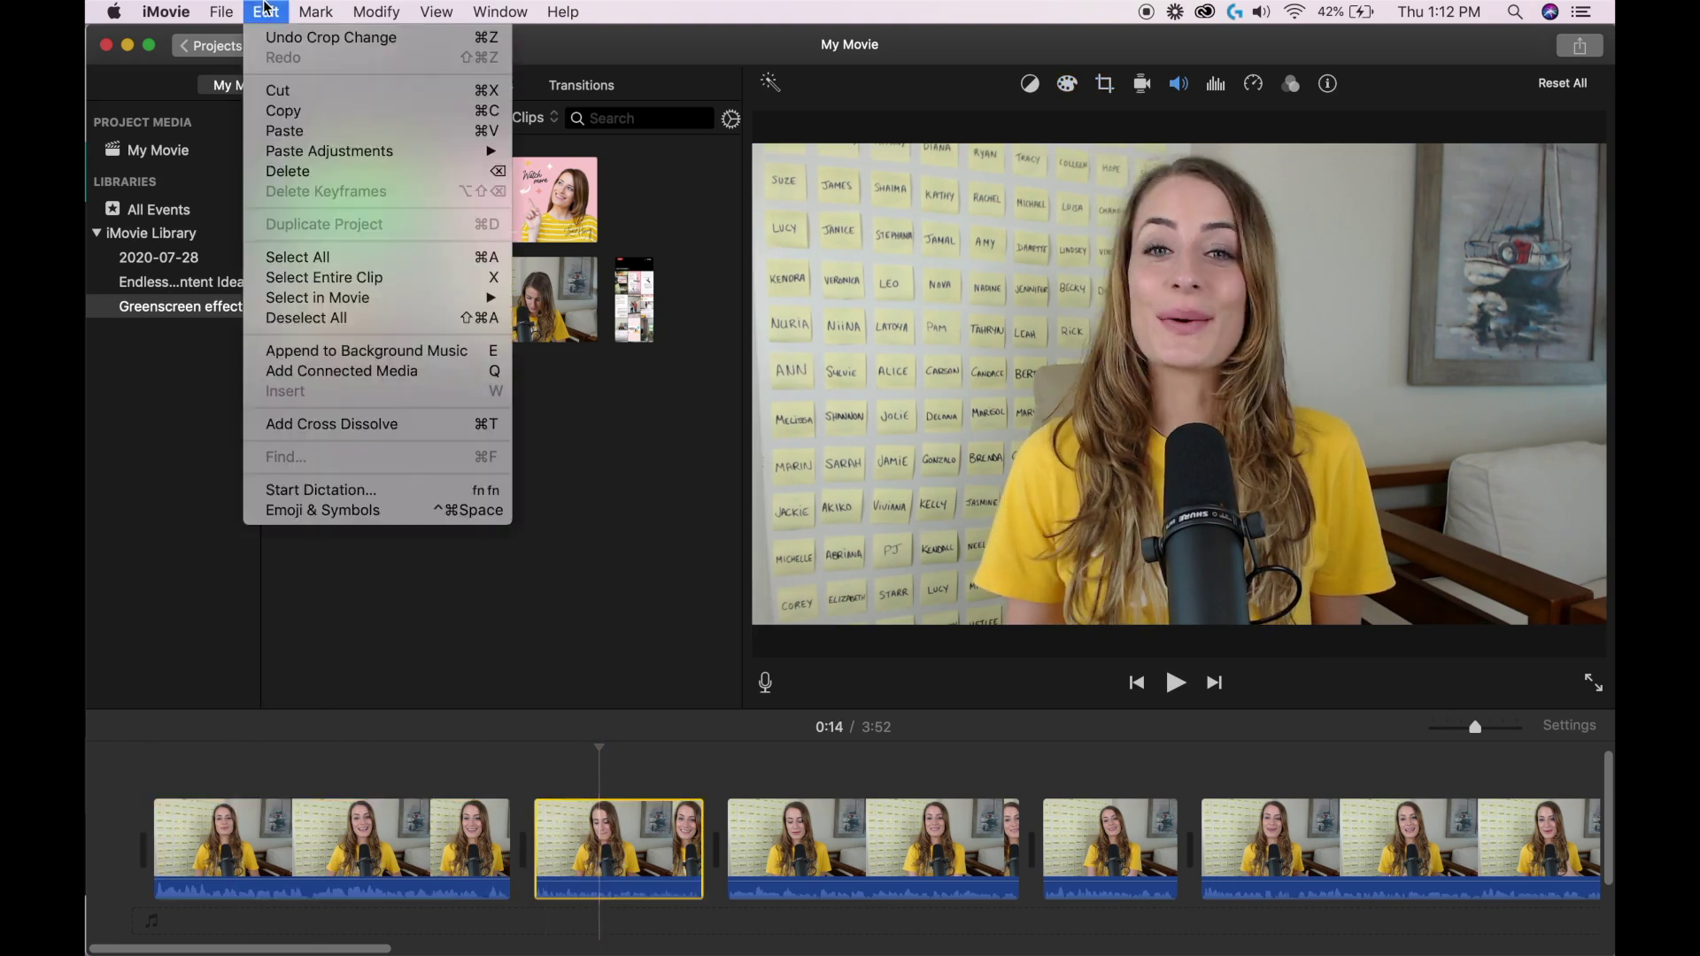
mouse_move(297, 159)
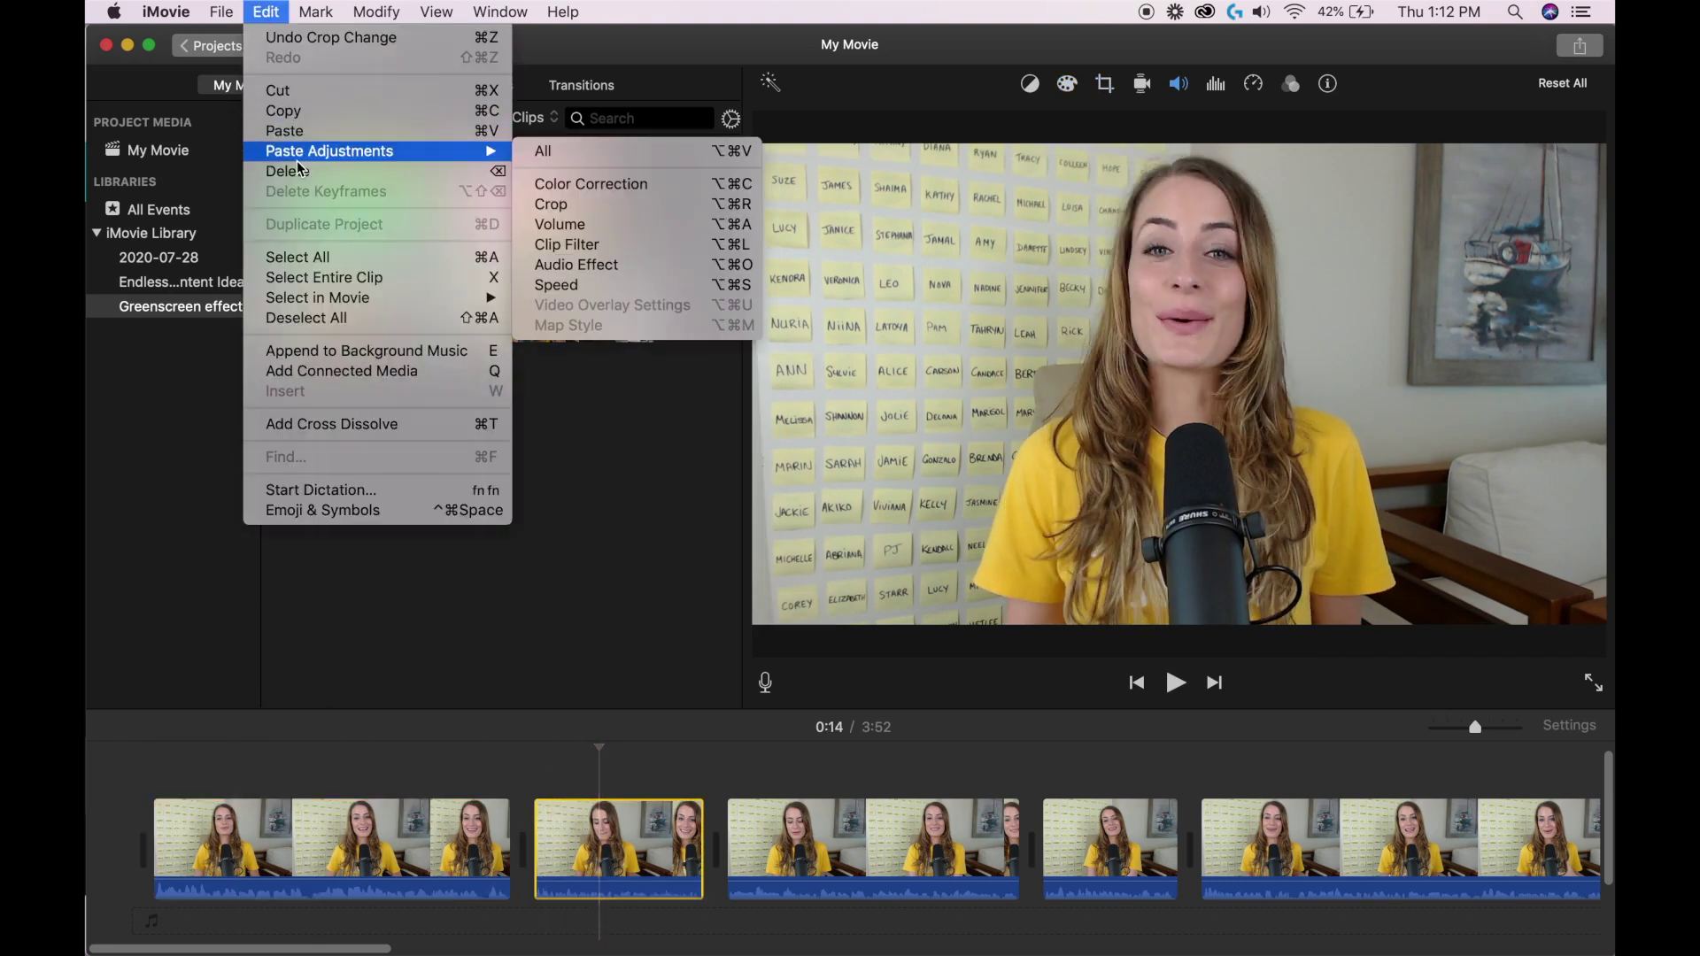
left_click(551, 152)
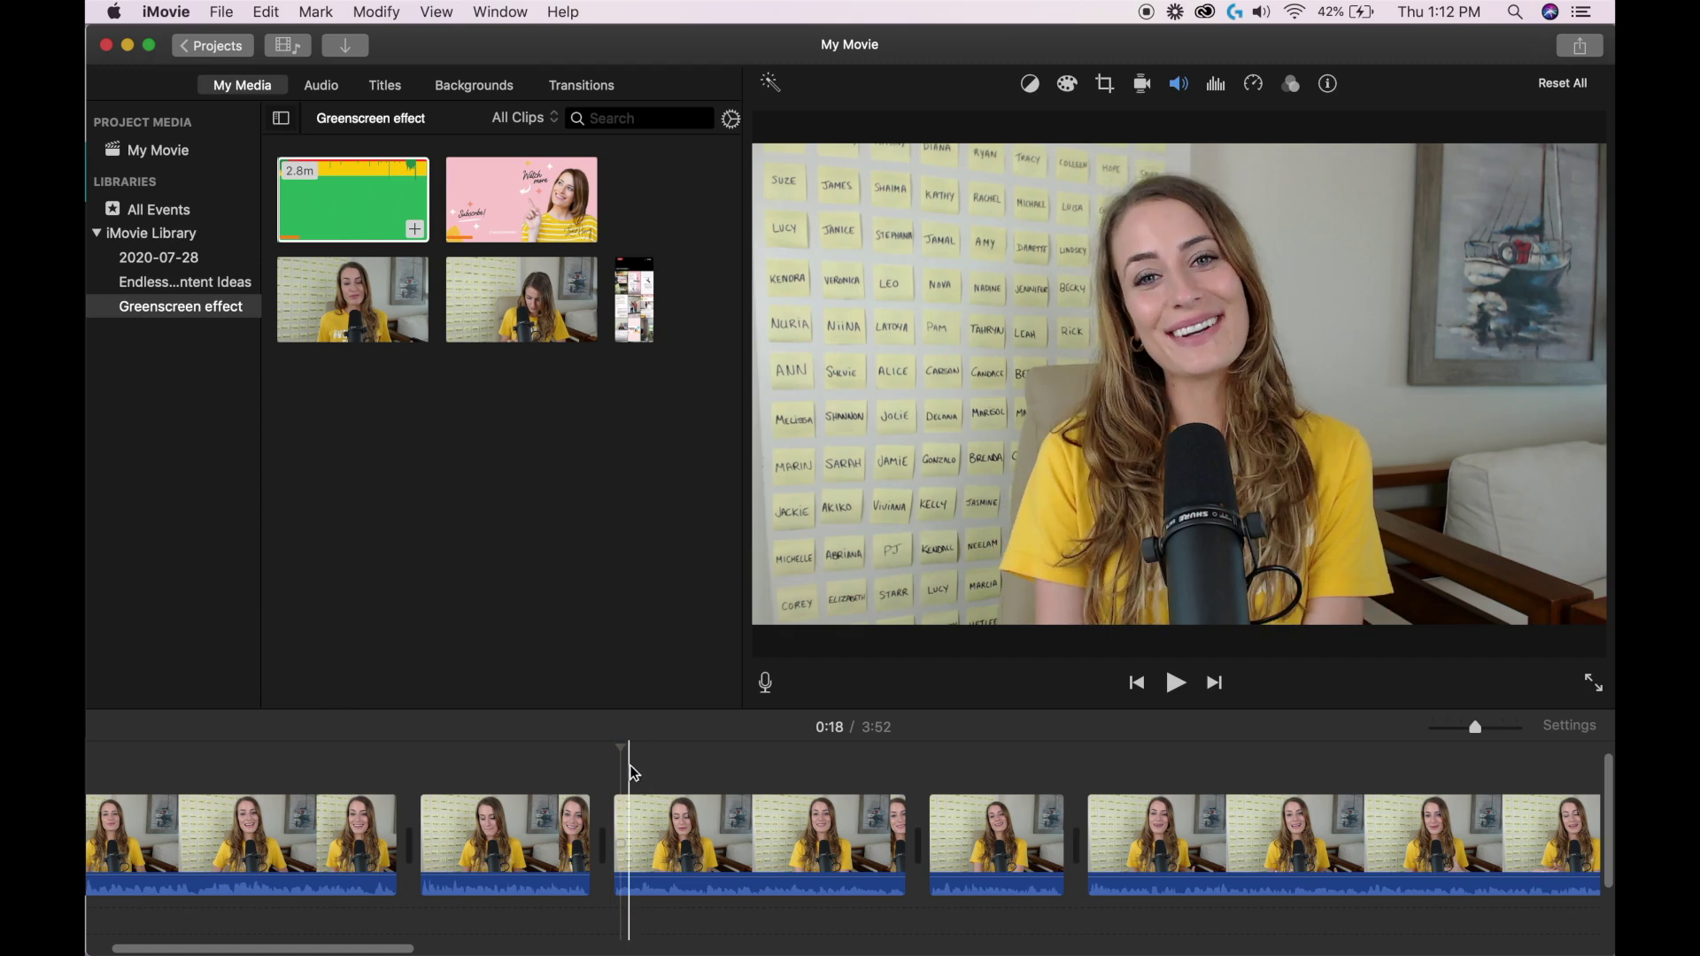
Step: Paste all adjustments onto the remaining talking-head clips selected together
left_click_drag(629, 759, 1402, 856)
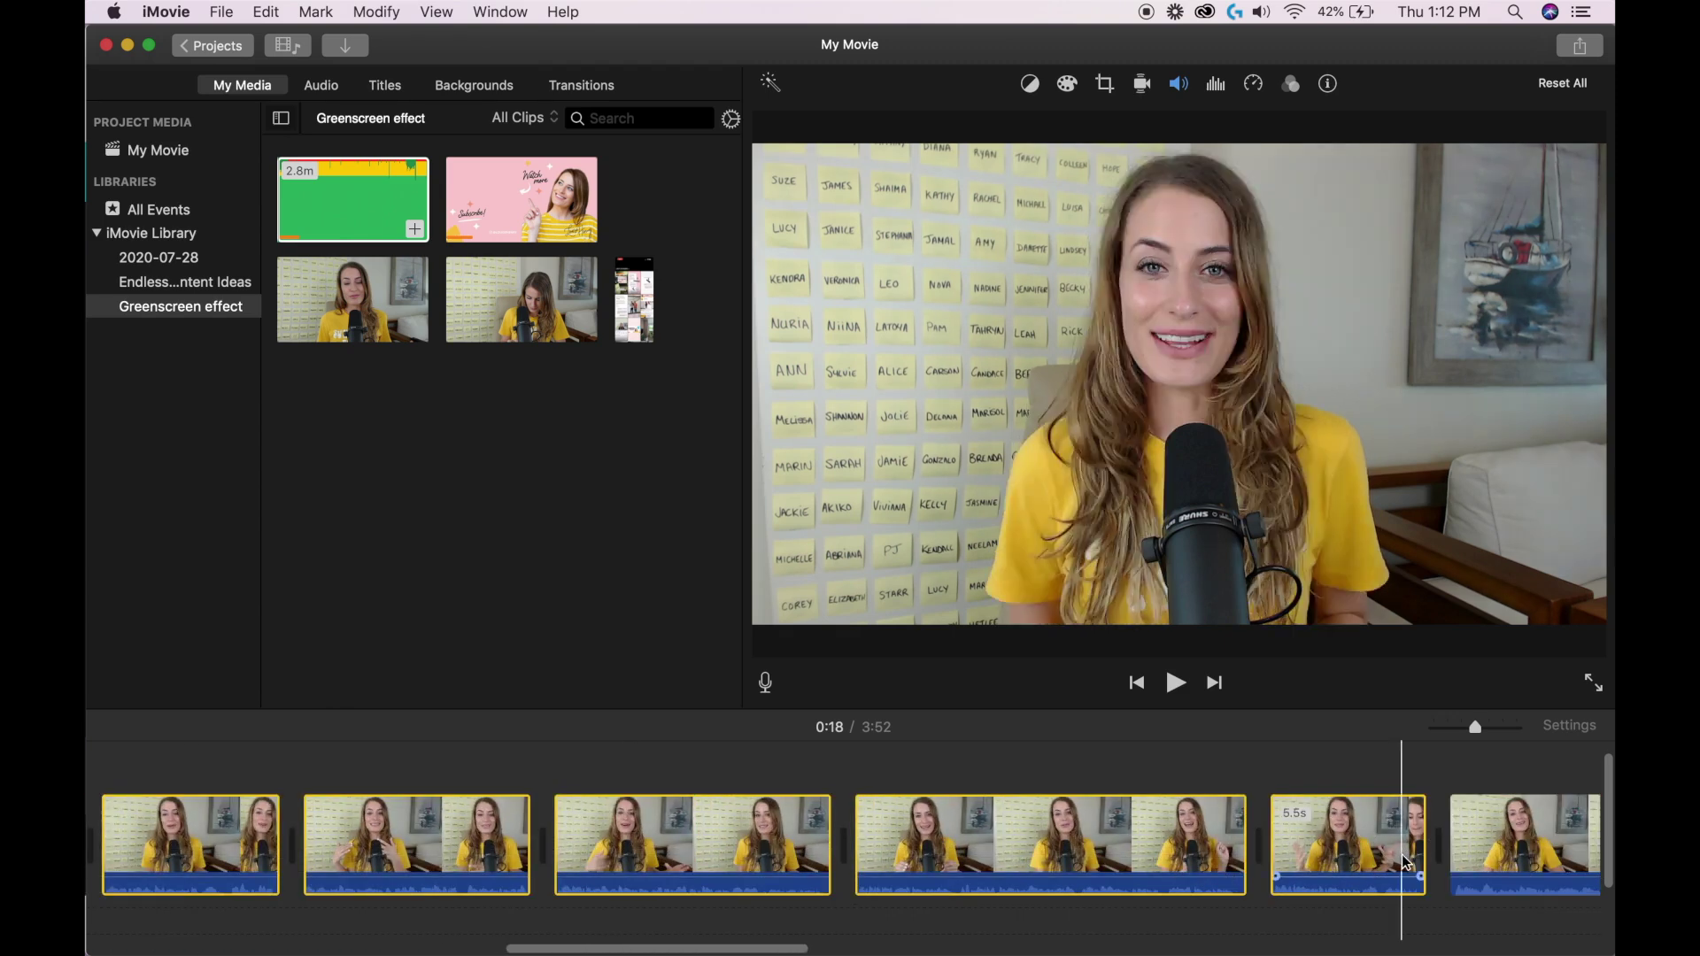
left_click(266, 9)
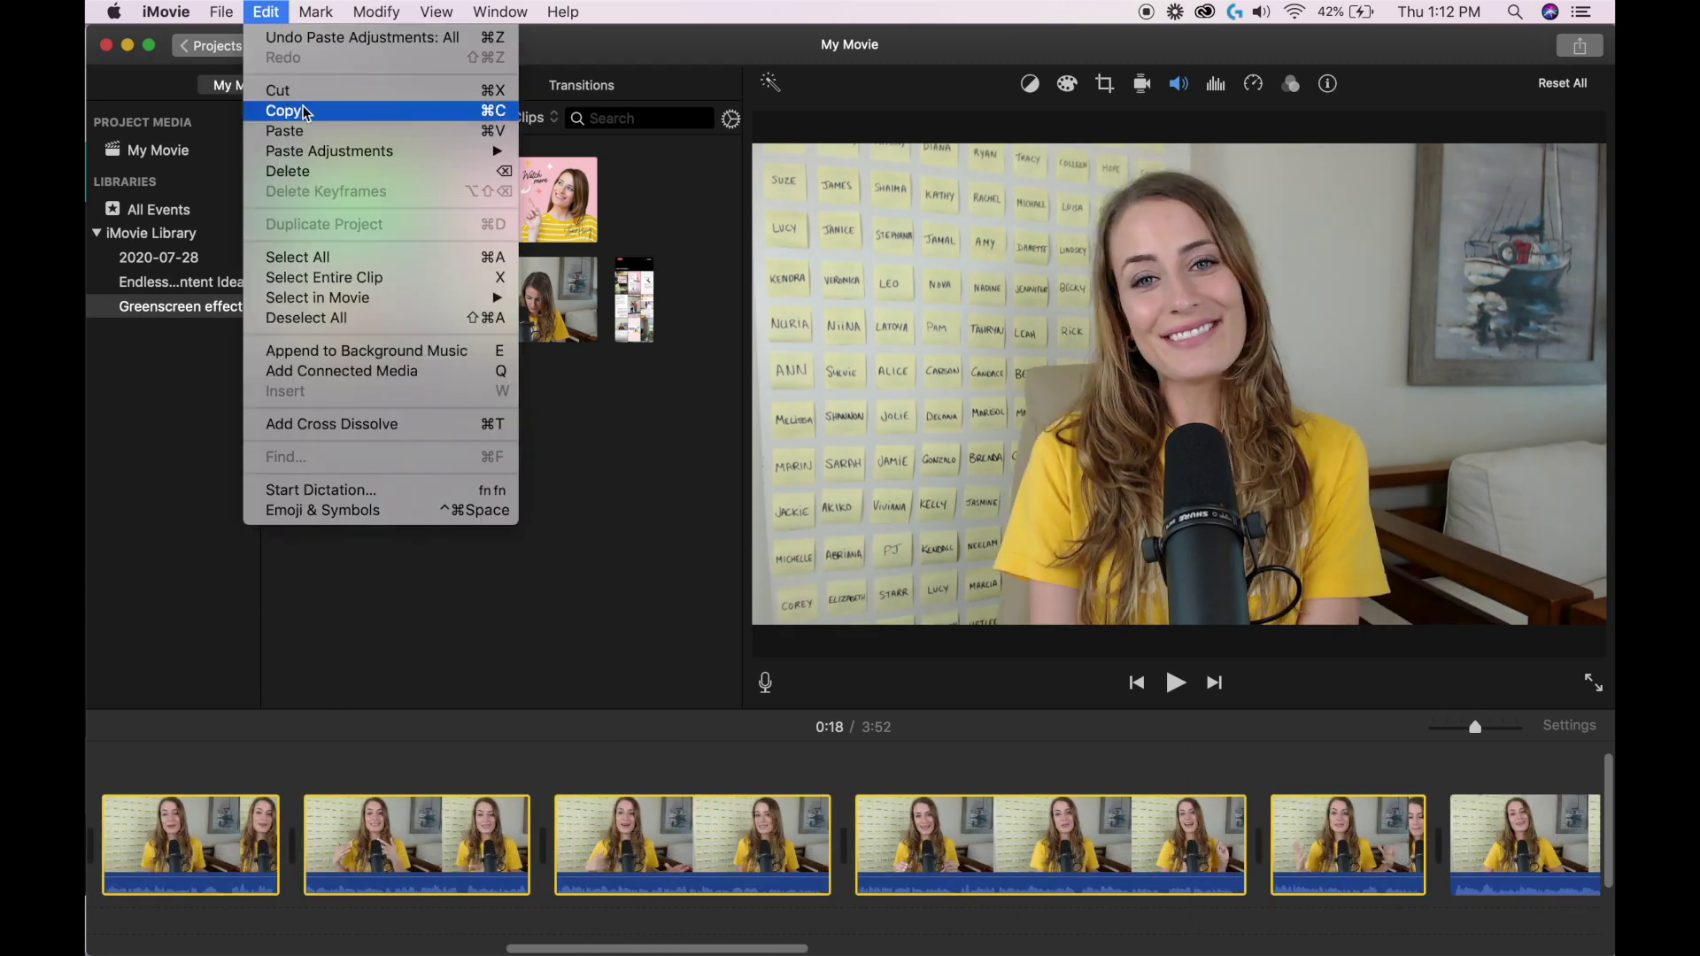
mouse_move(313, 157)
left_click(574, 150)
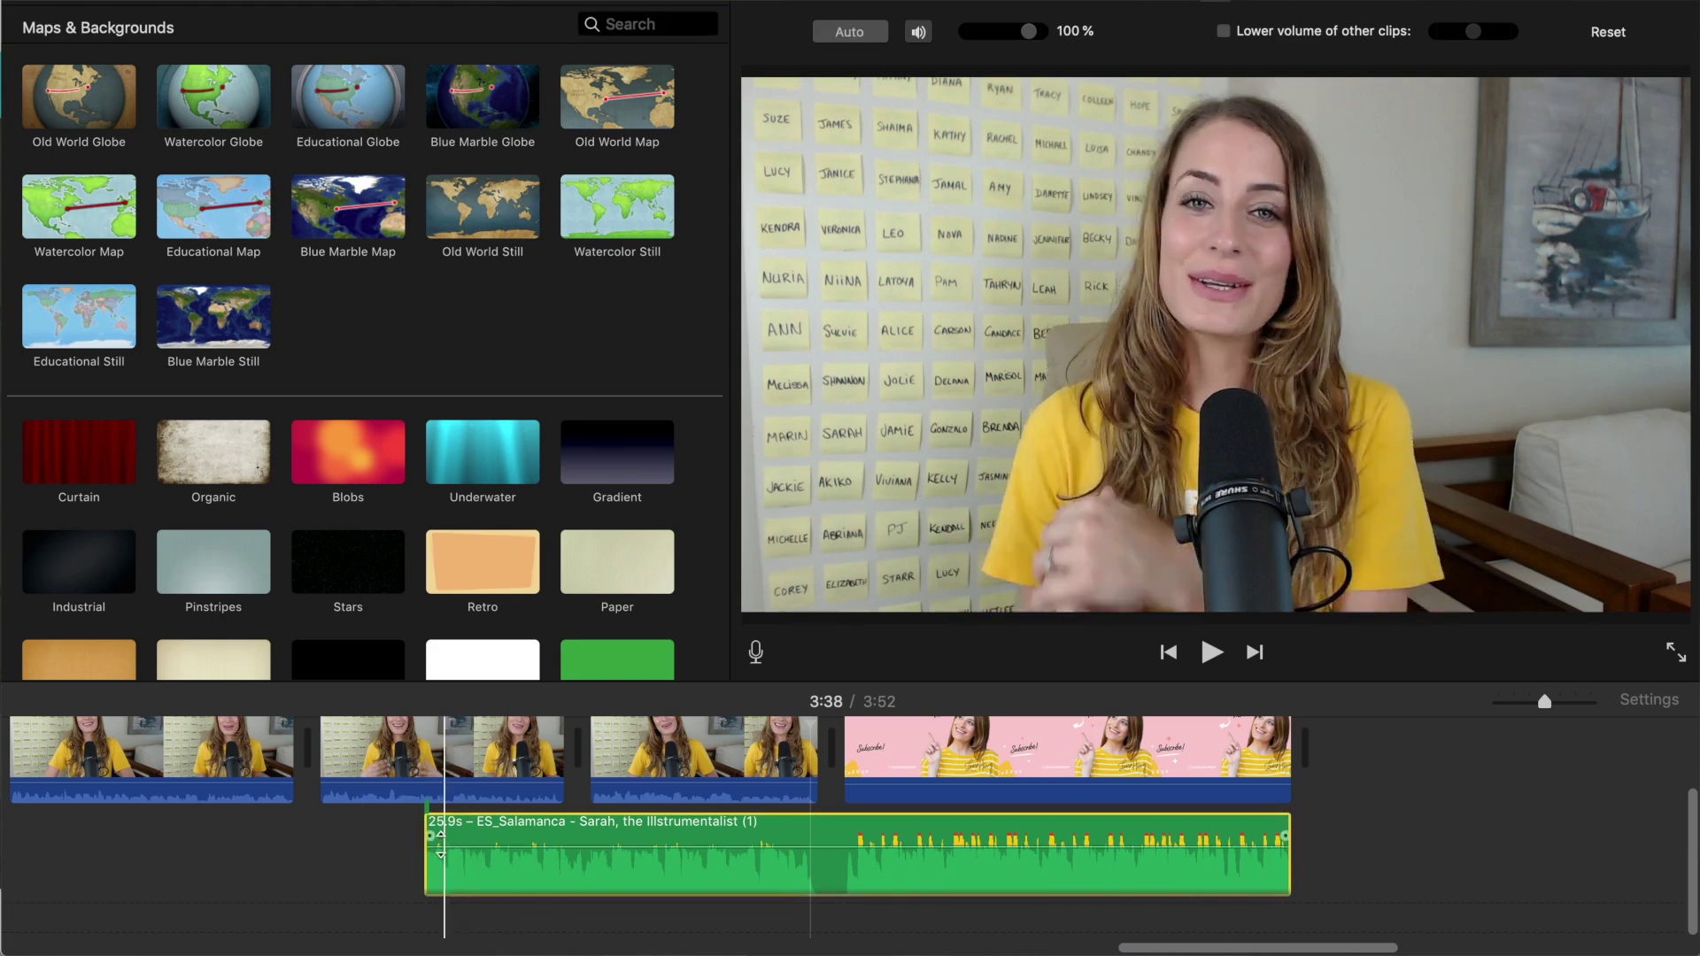
Step: Fade the ES_Salamanca music in and out and lower its volume under the speech
left_click_drag(431, 838, 620, 839)
left_click_drag(1284, 836, 1069, 836)
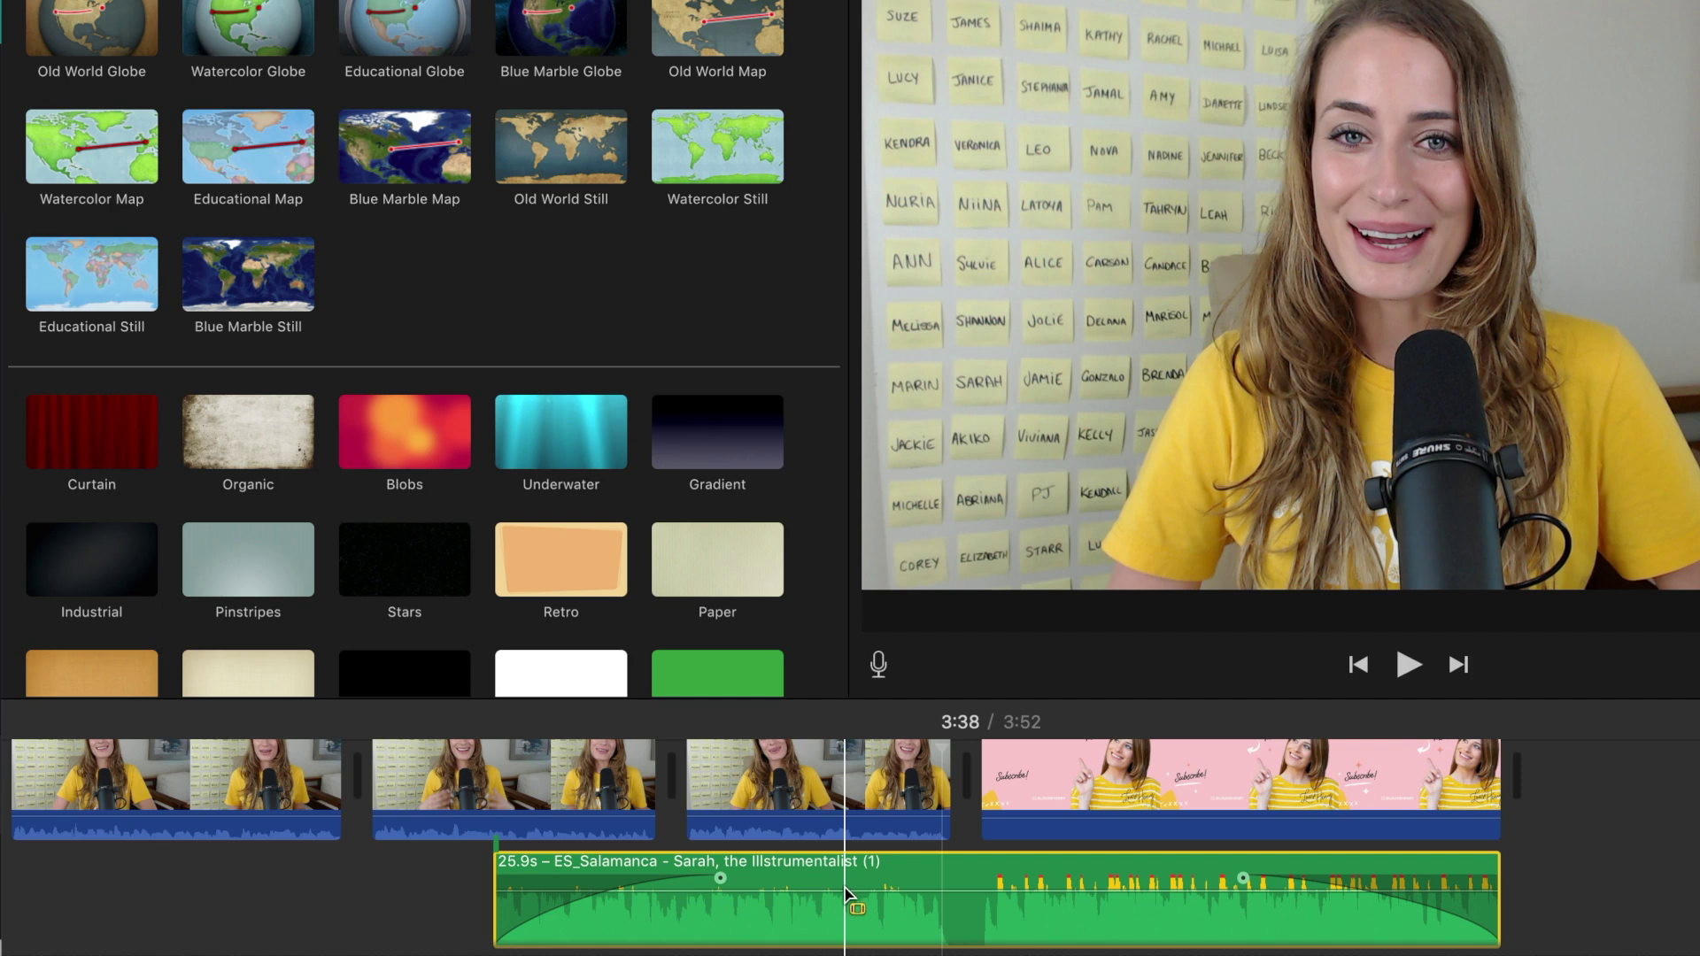
left_click_drag(846, 894, 933, 895)
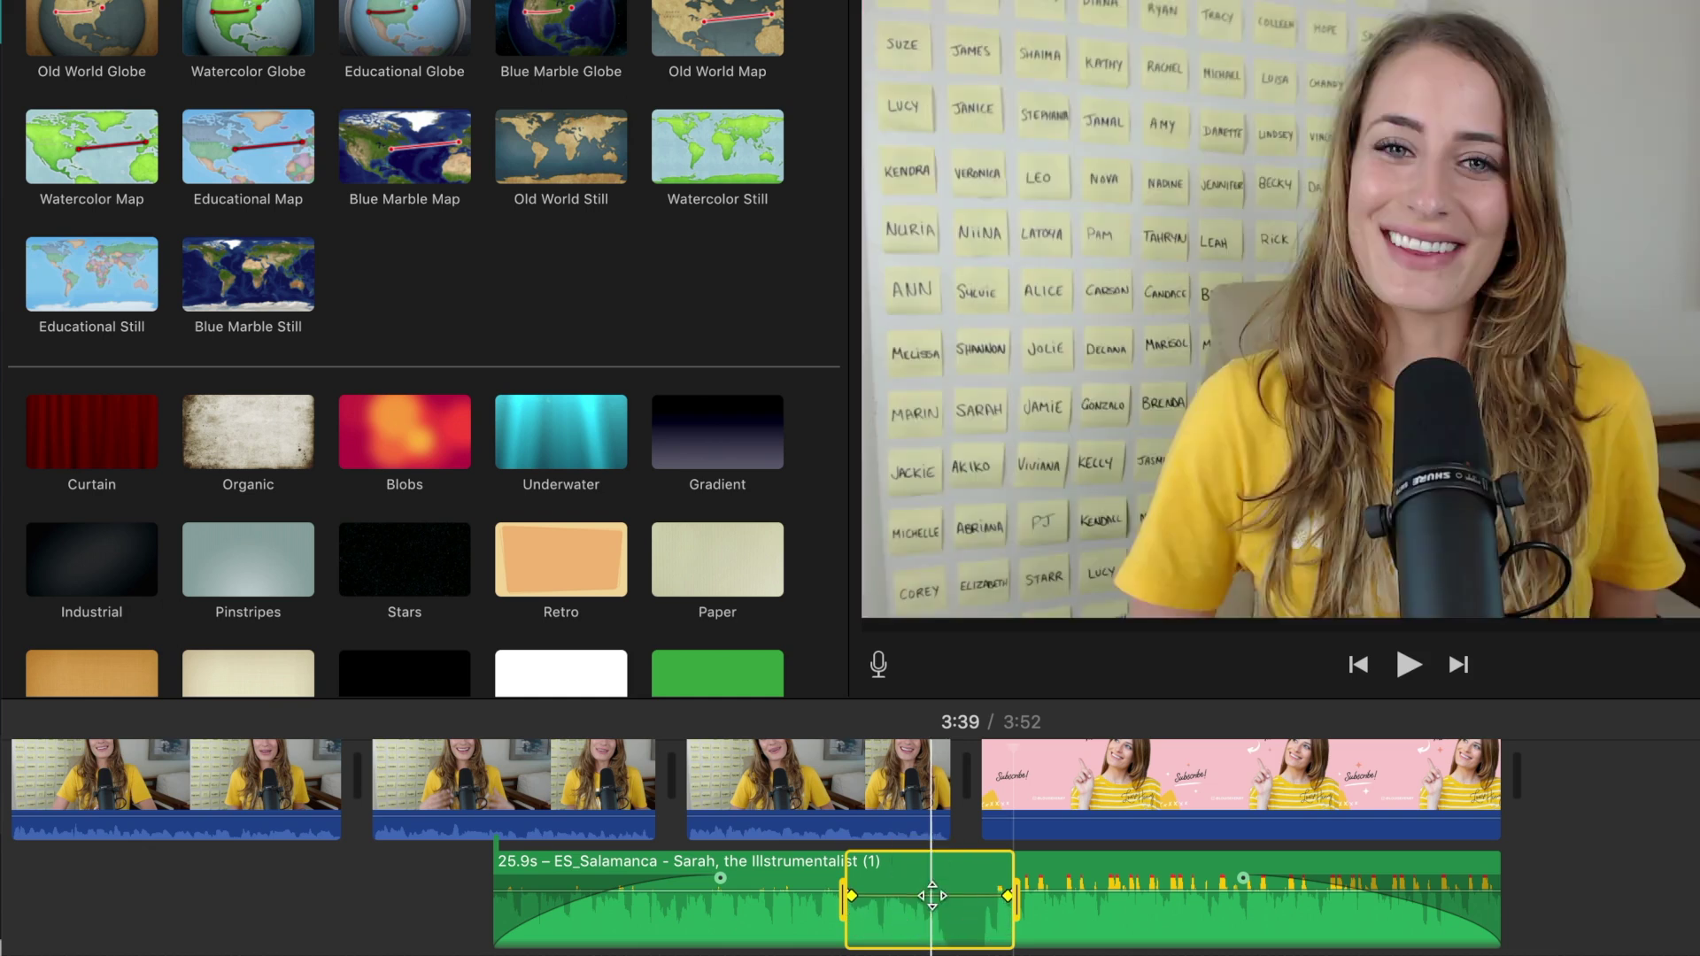
left_click(853, 897)
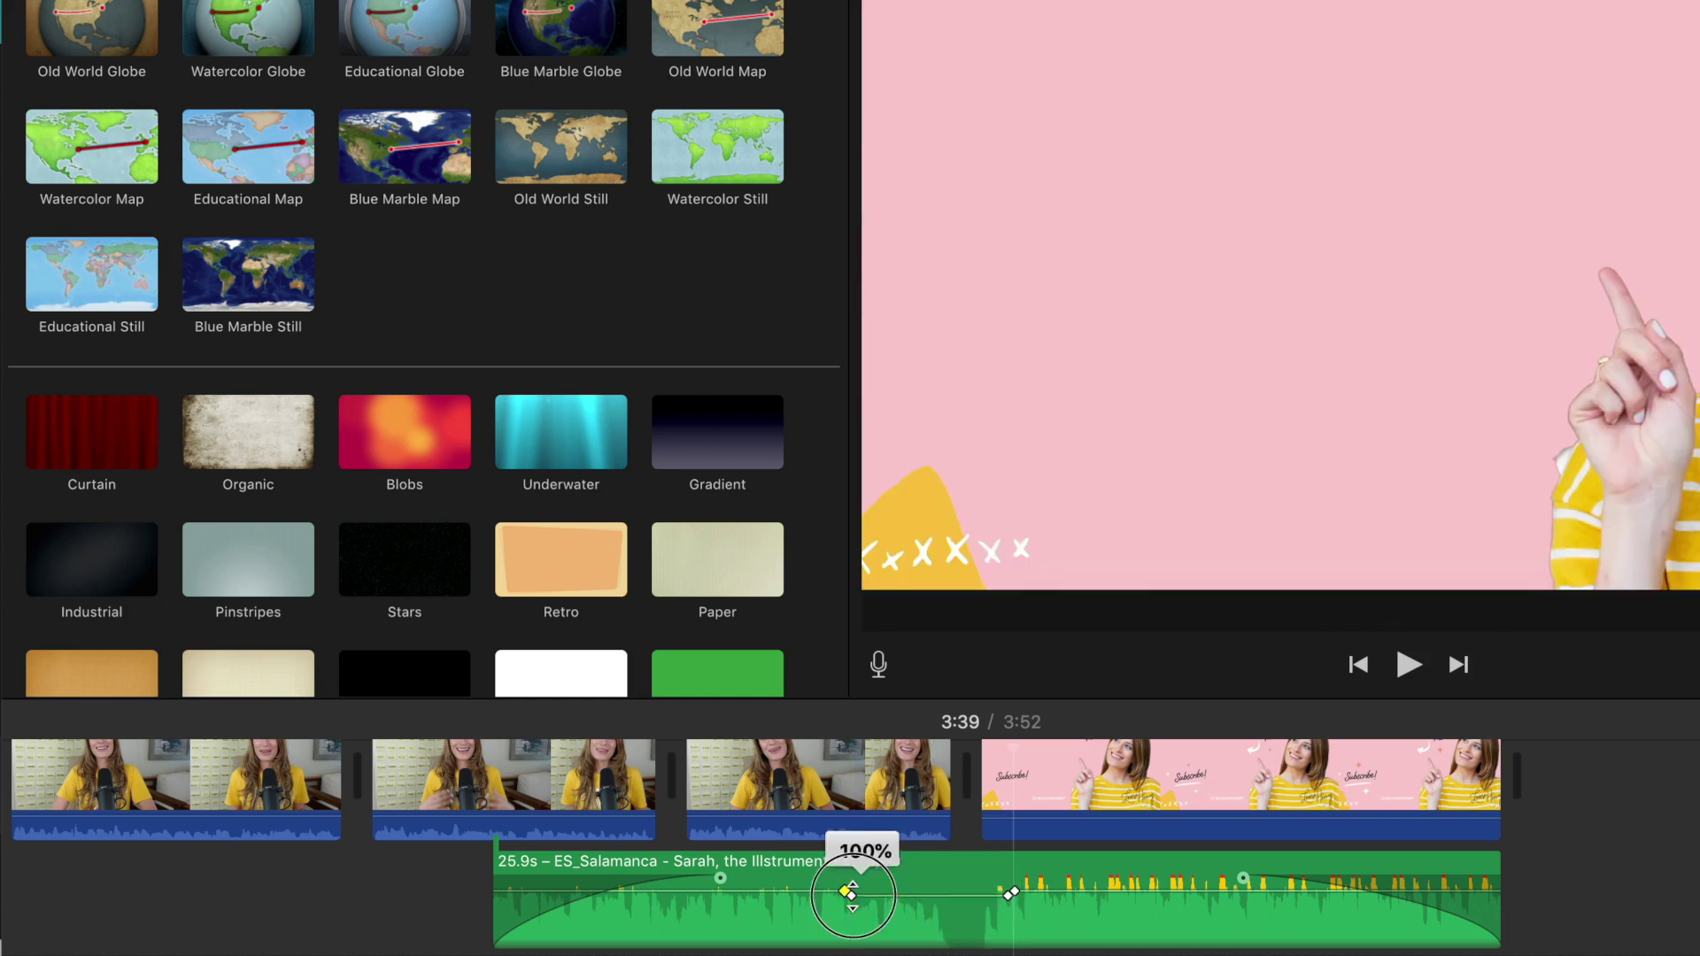
left_click_drag(853, 897, 893, 895)
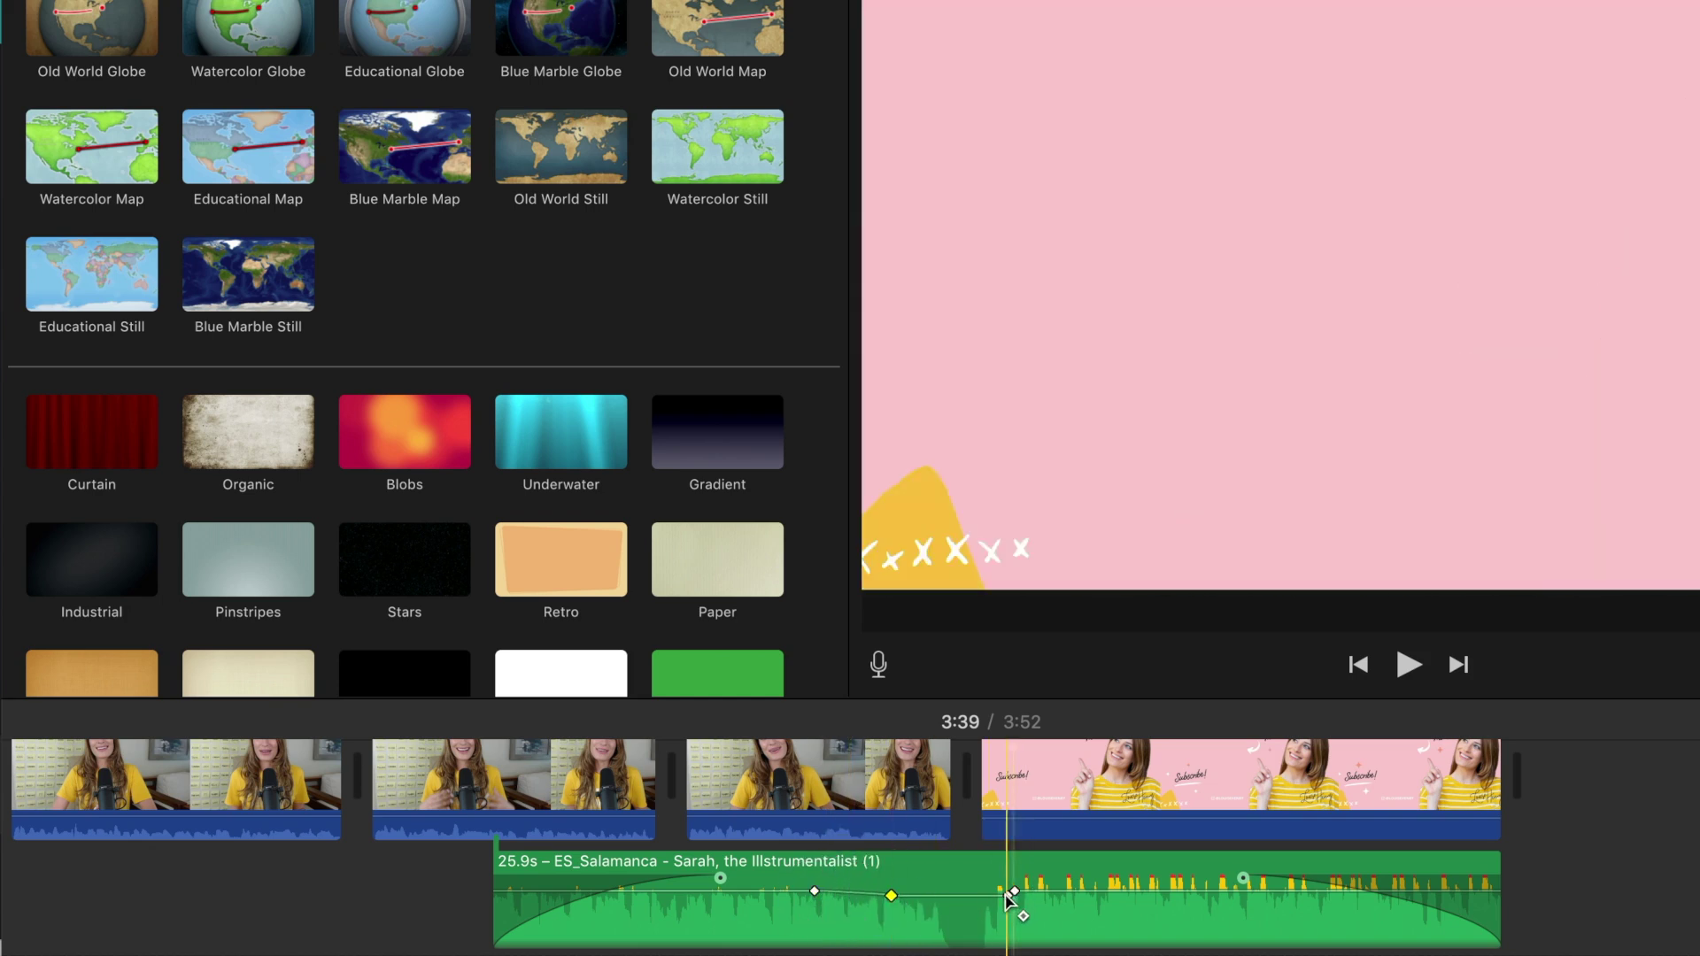
left_click(1009, 897)
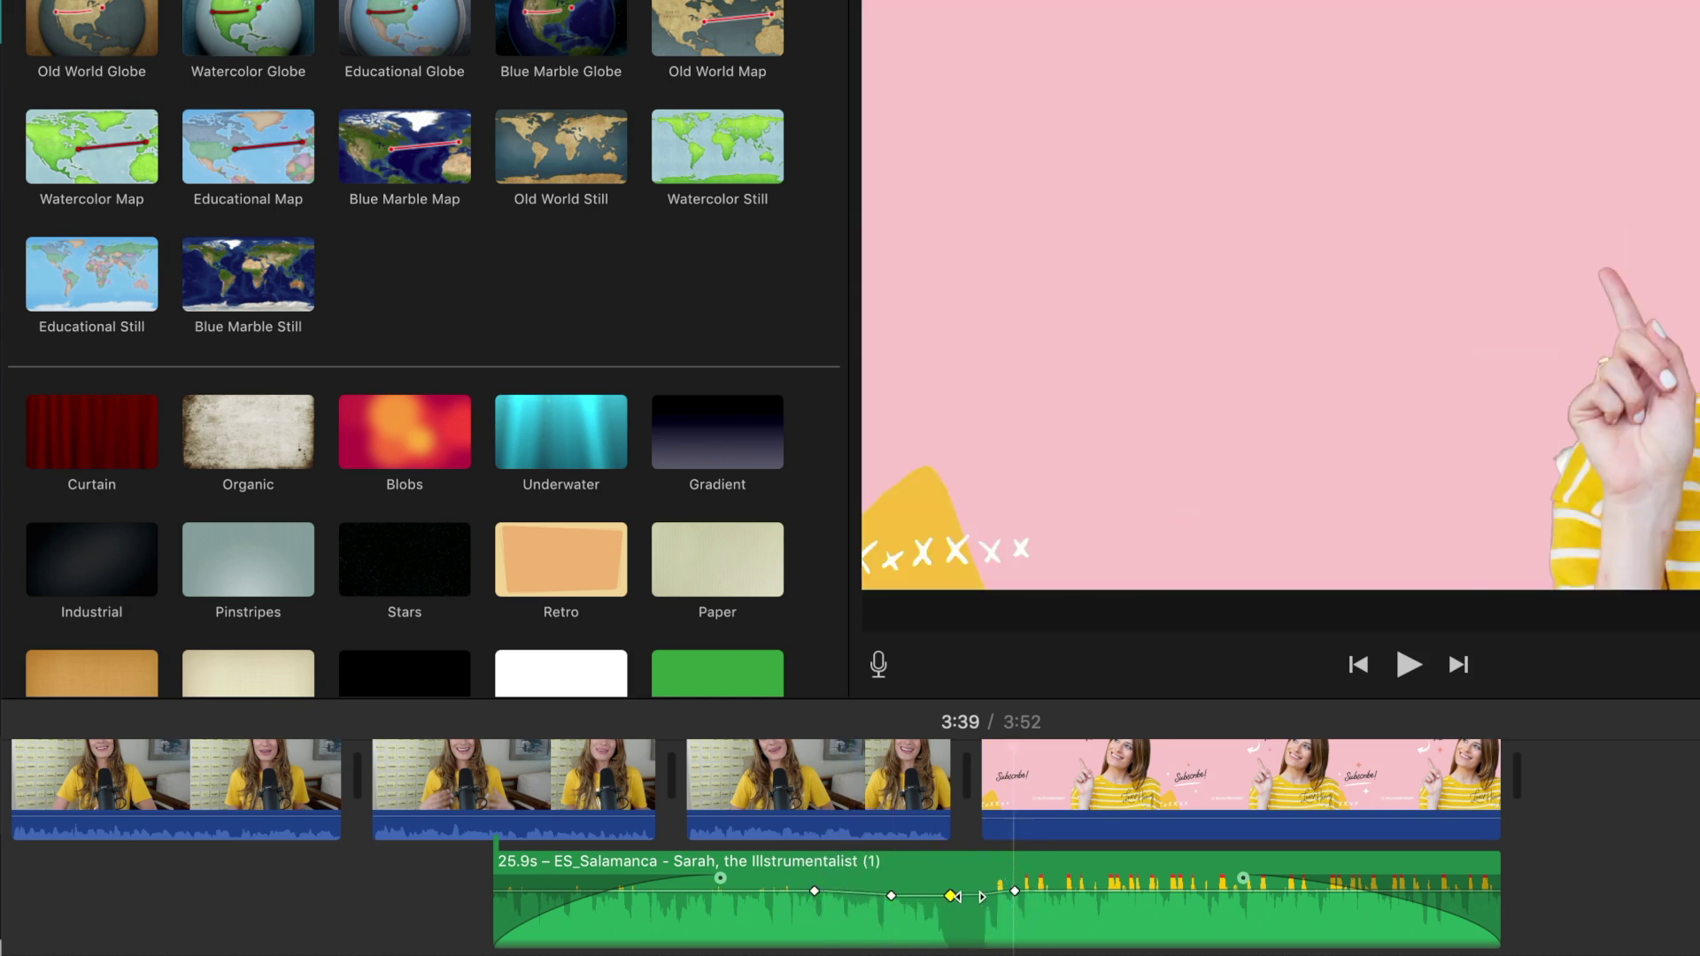
left_click_drag(952, 896, 922, 923)
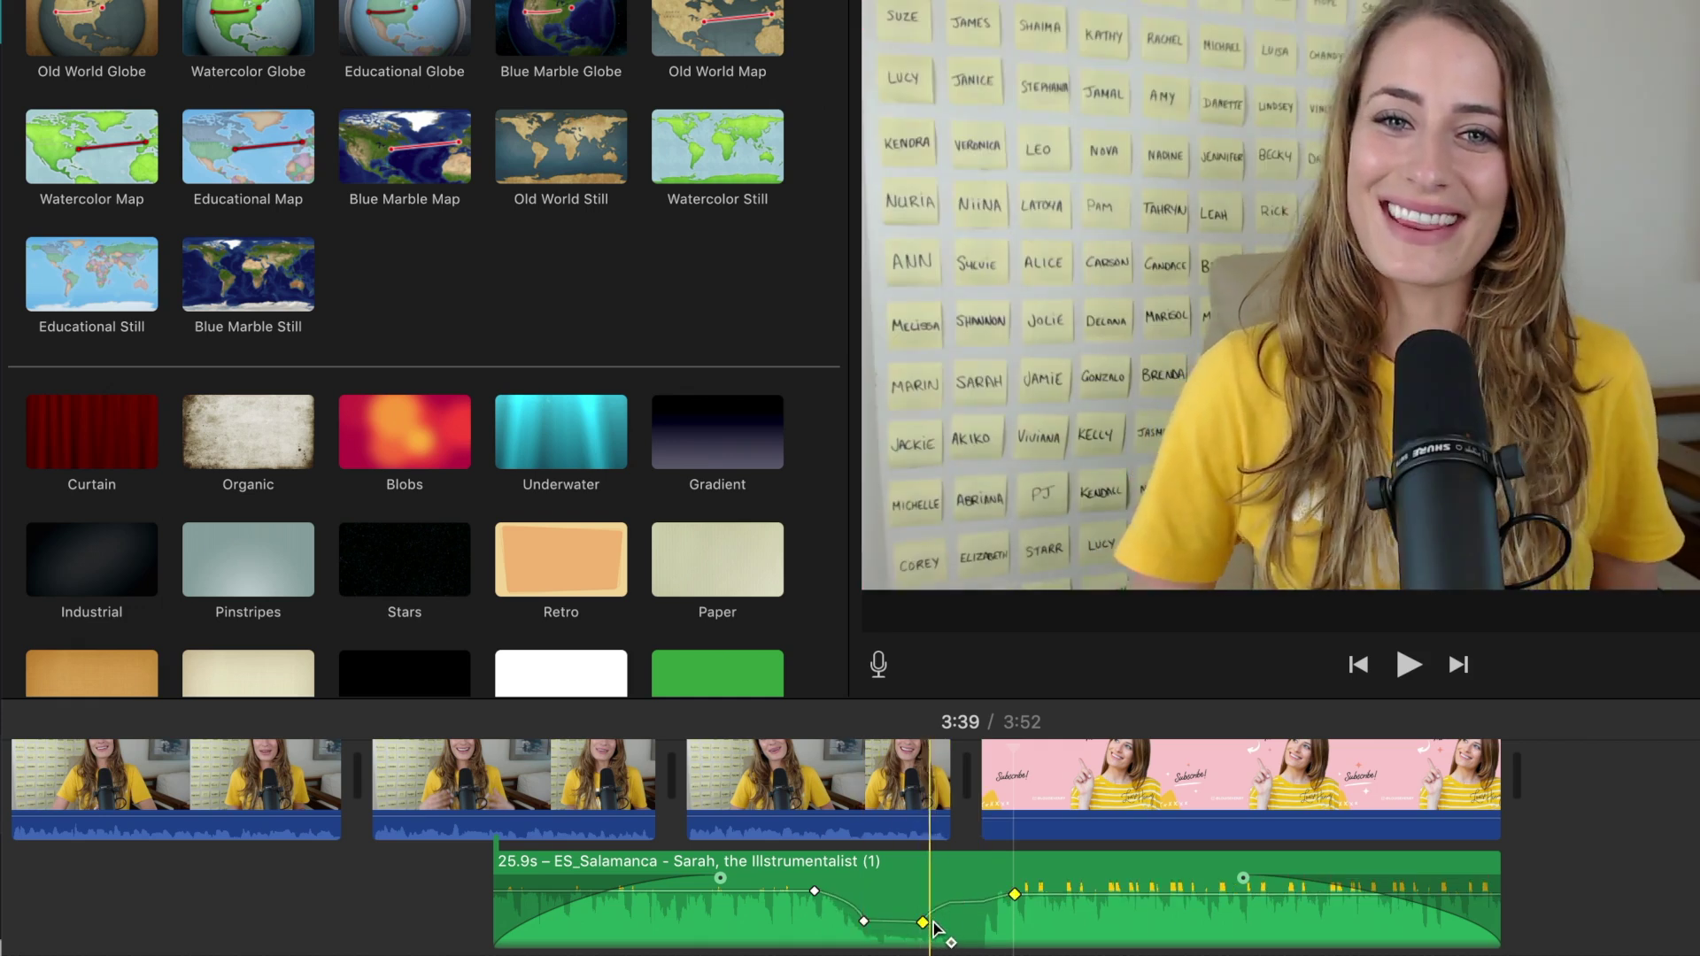
left_click_drag(932, 923, 958, 922)
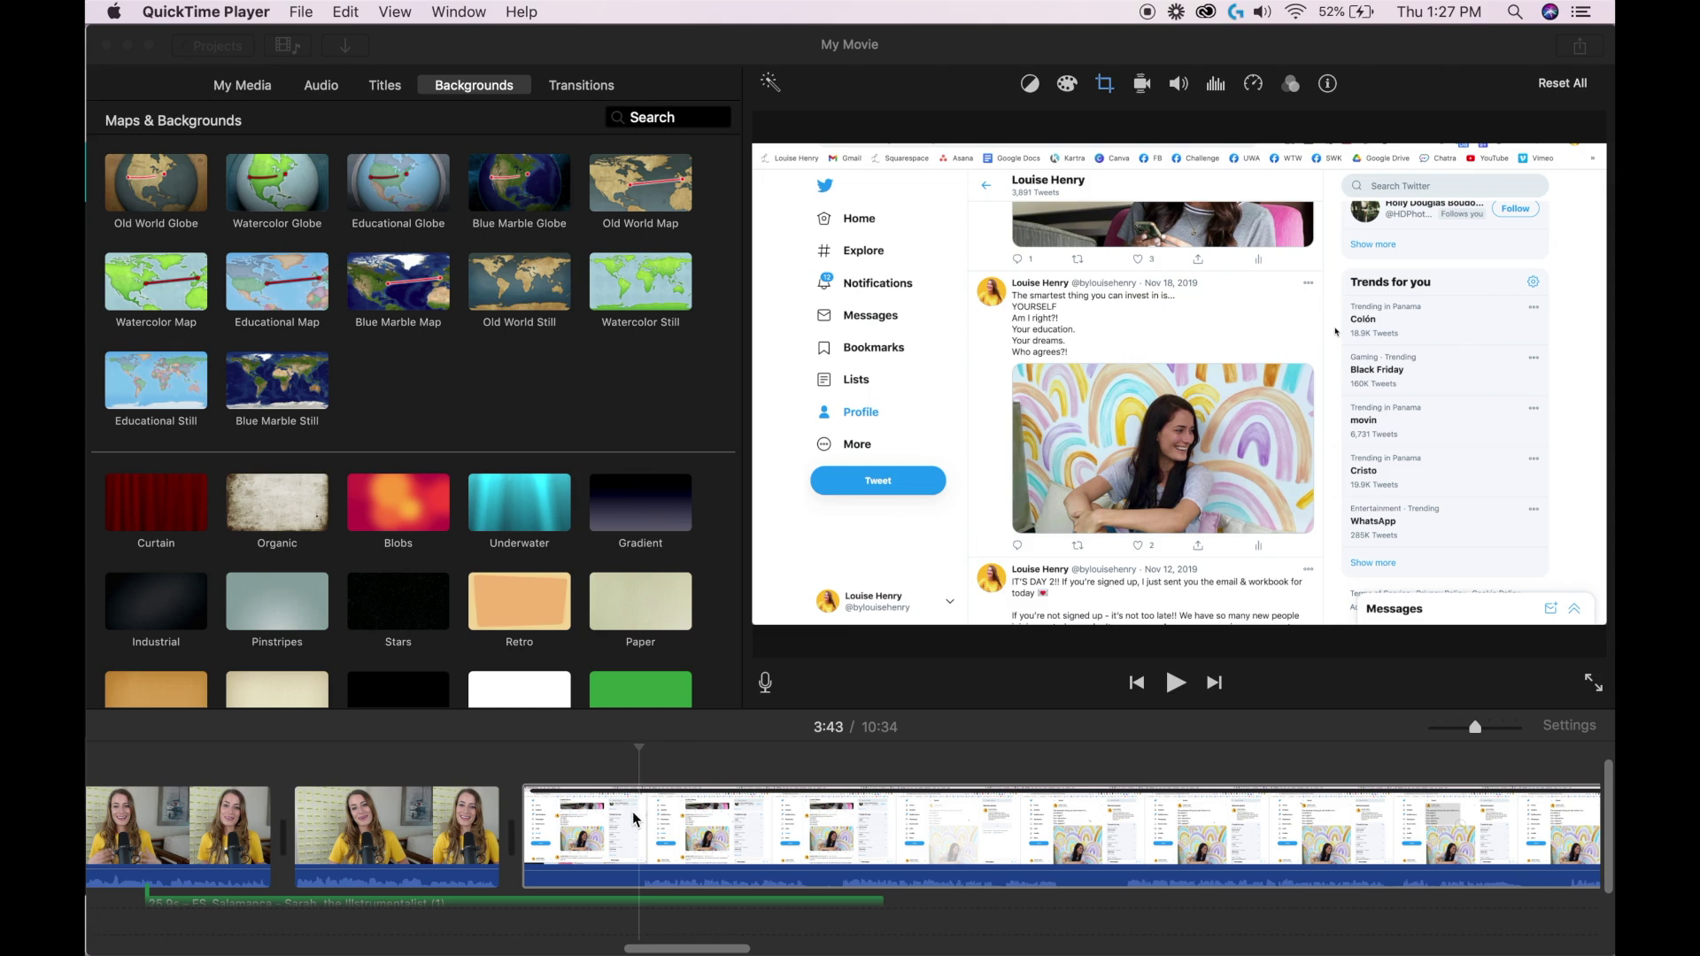
Step: Place the playhead at 3:47 in the Twitter profile screen recording
left_click(641, 826)
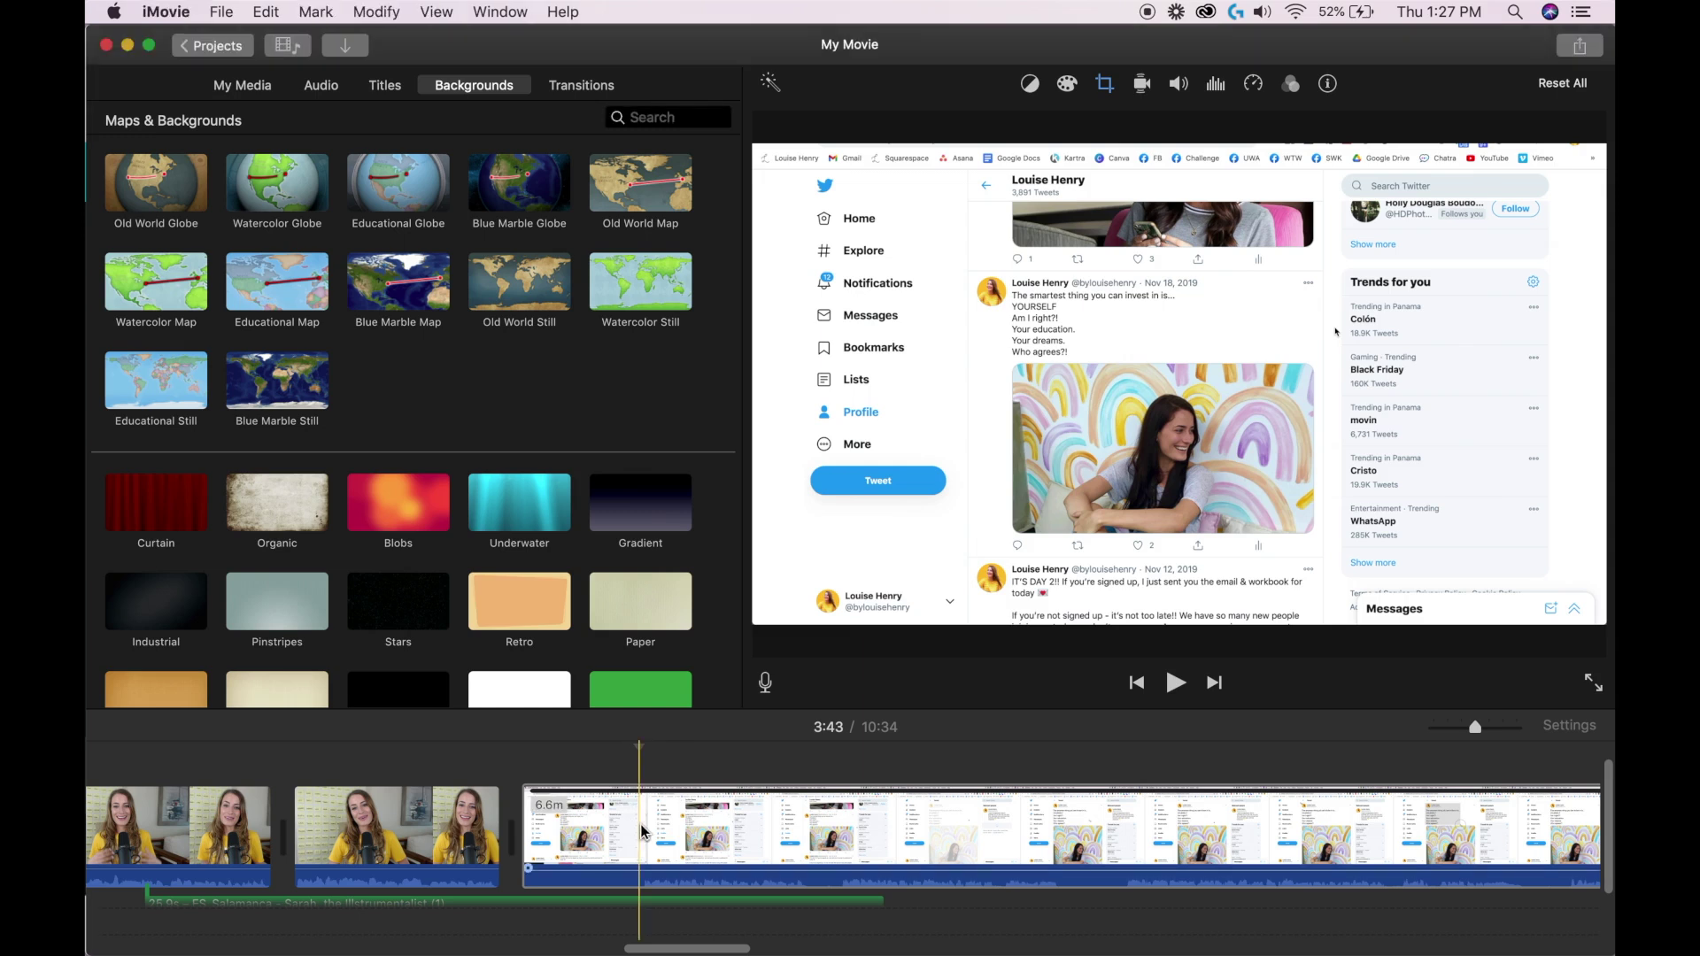
left_click(762, 836)
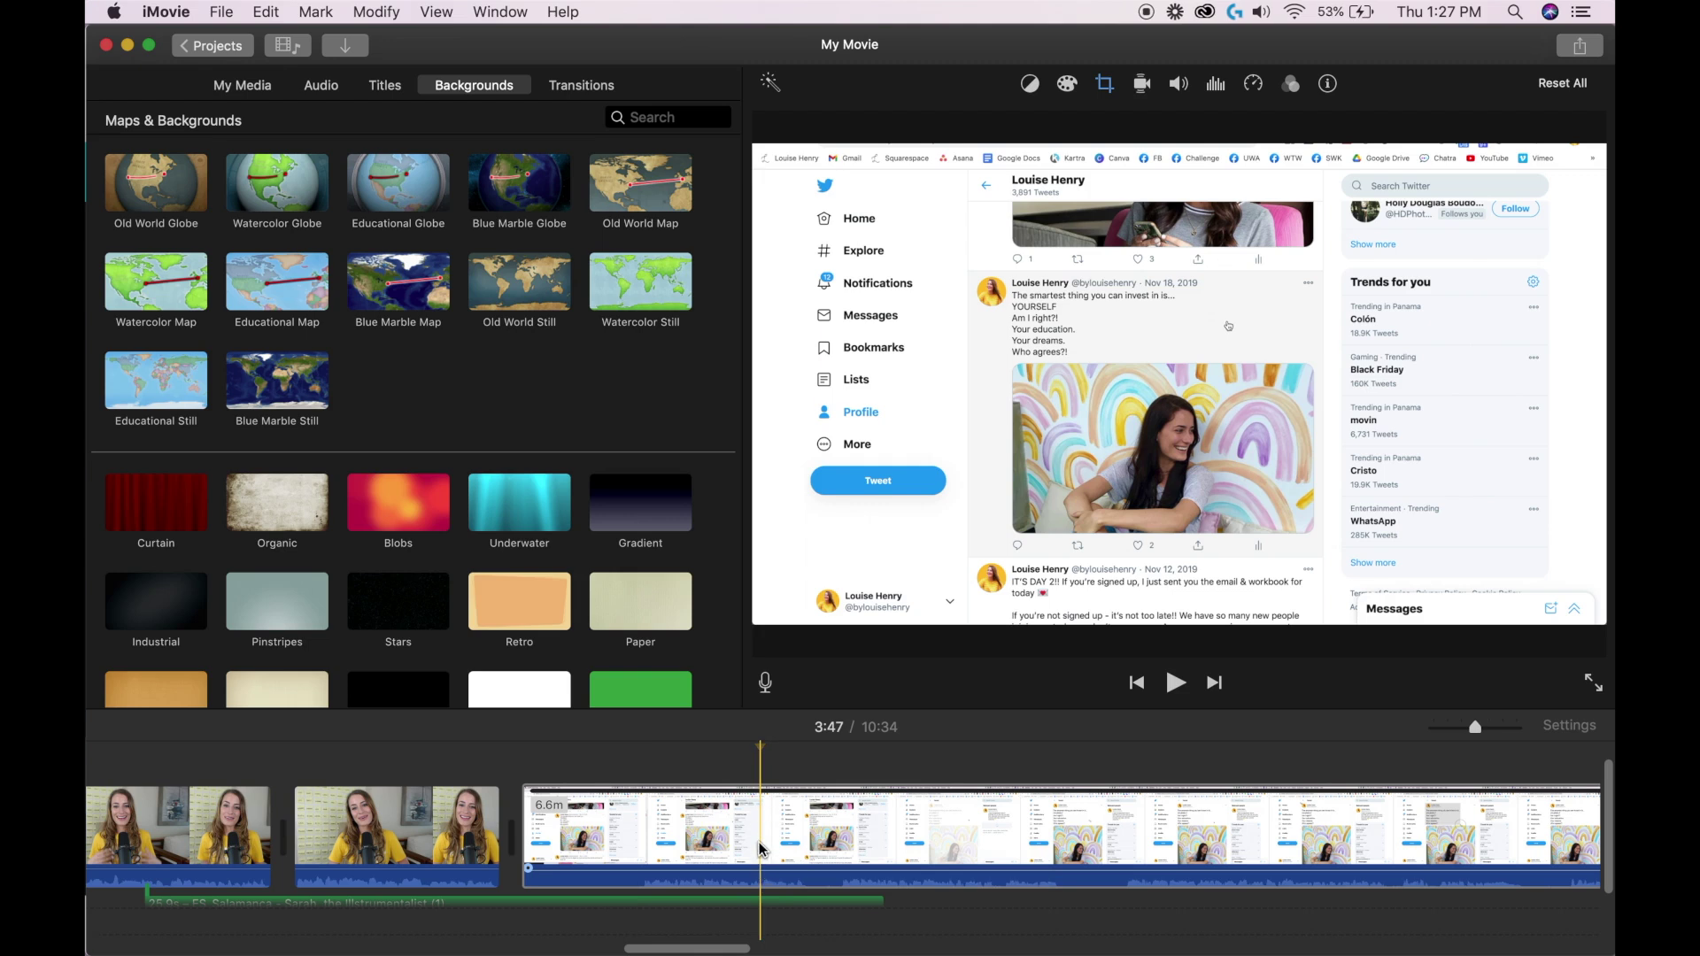
Step: Add a freeze frame at 3:47, lengthen it, and preview the 10:36 movie
left_click(375, 12)
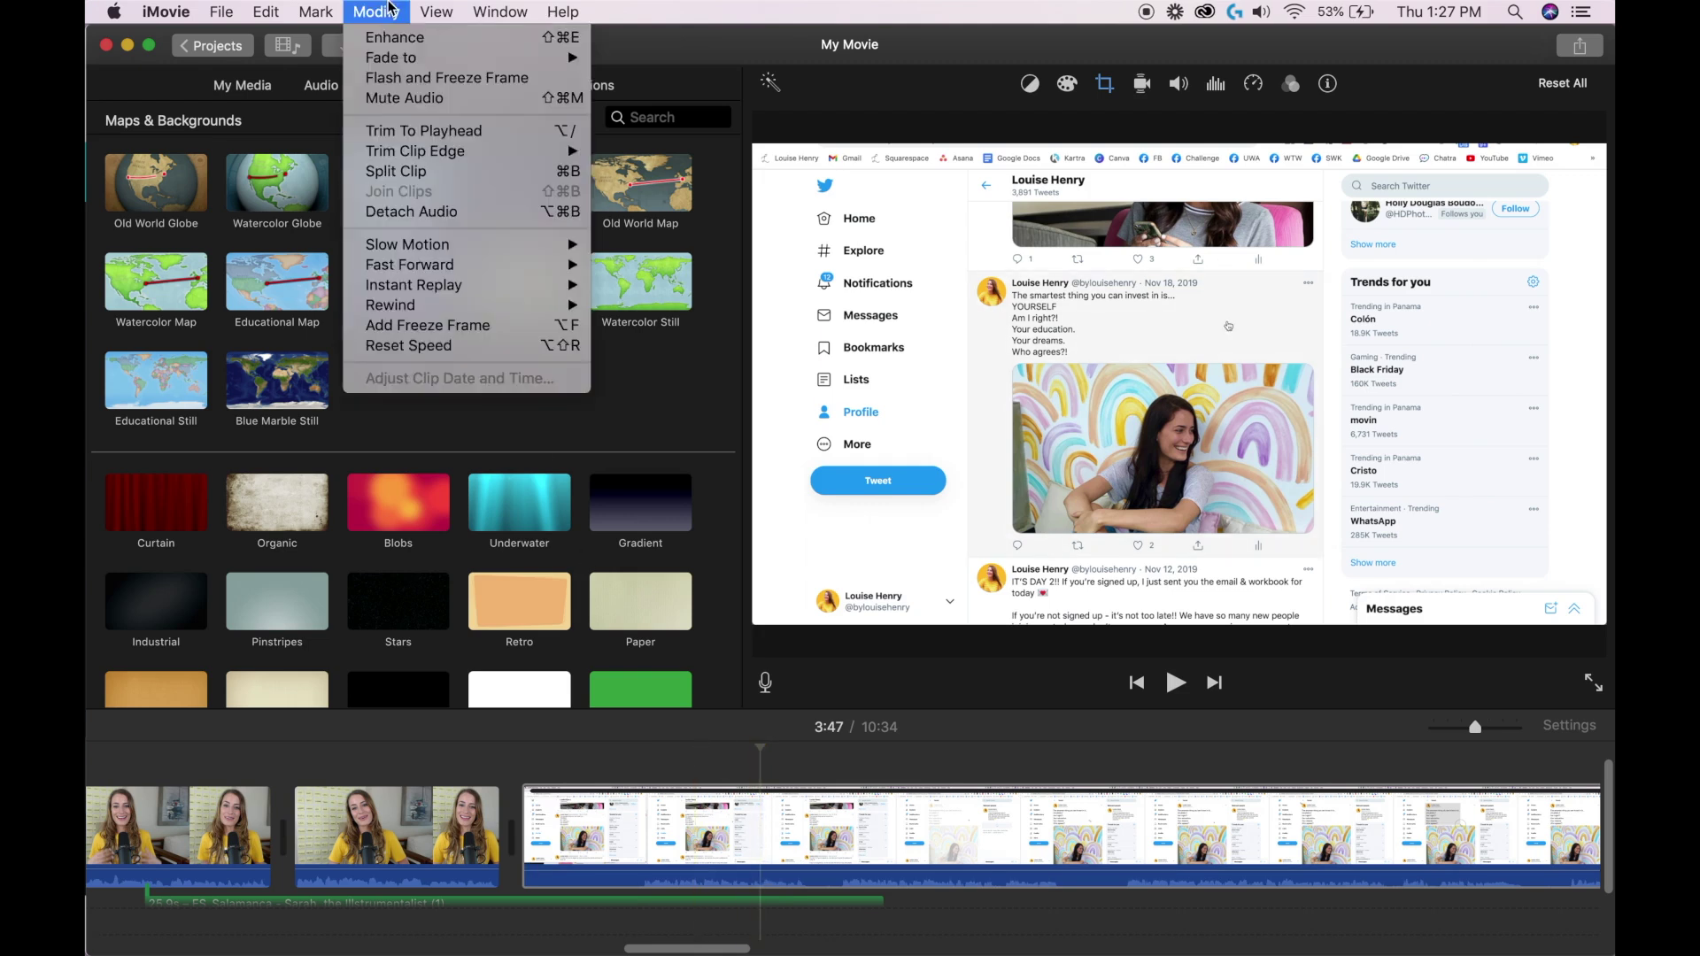
left_click(436, 327)
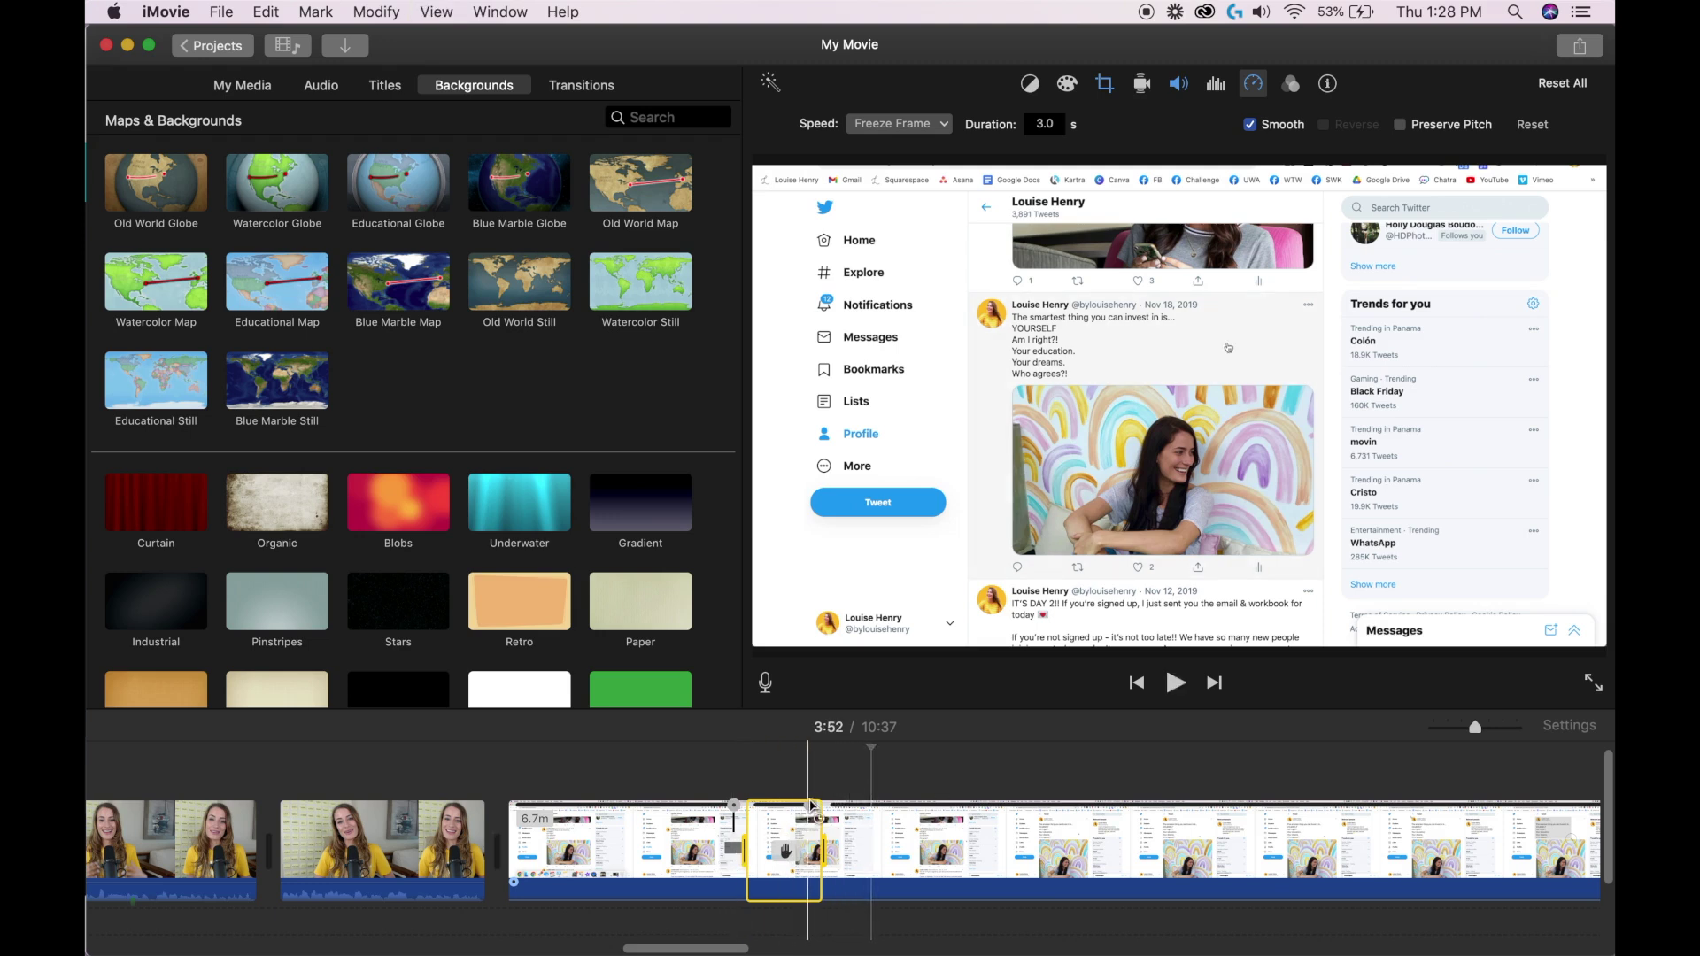
left_click_drag(813, 810, 776, 808)
key("space")
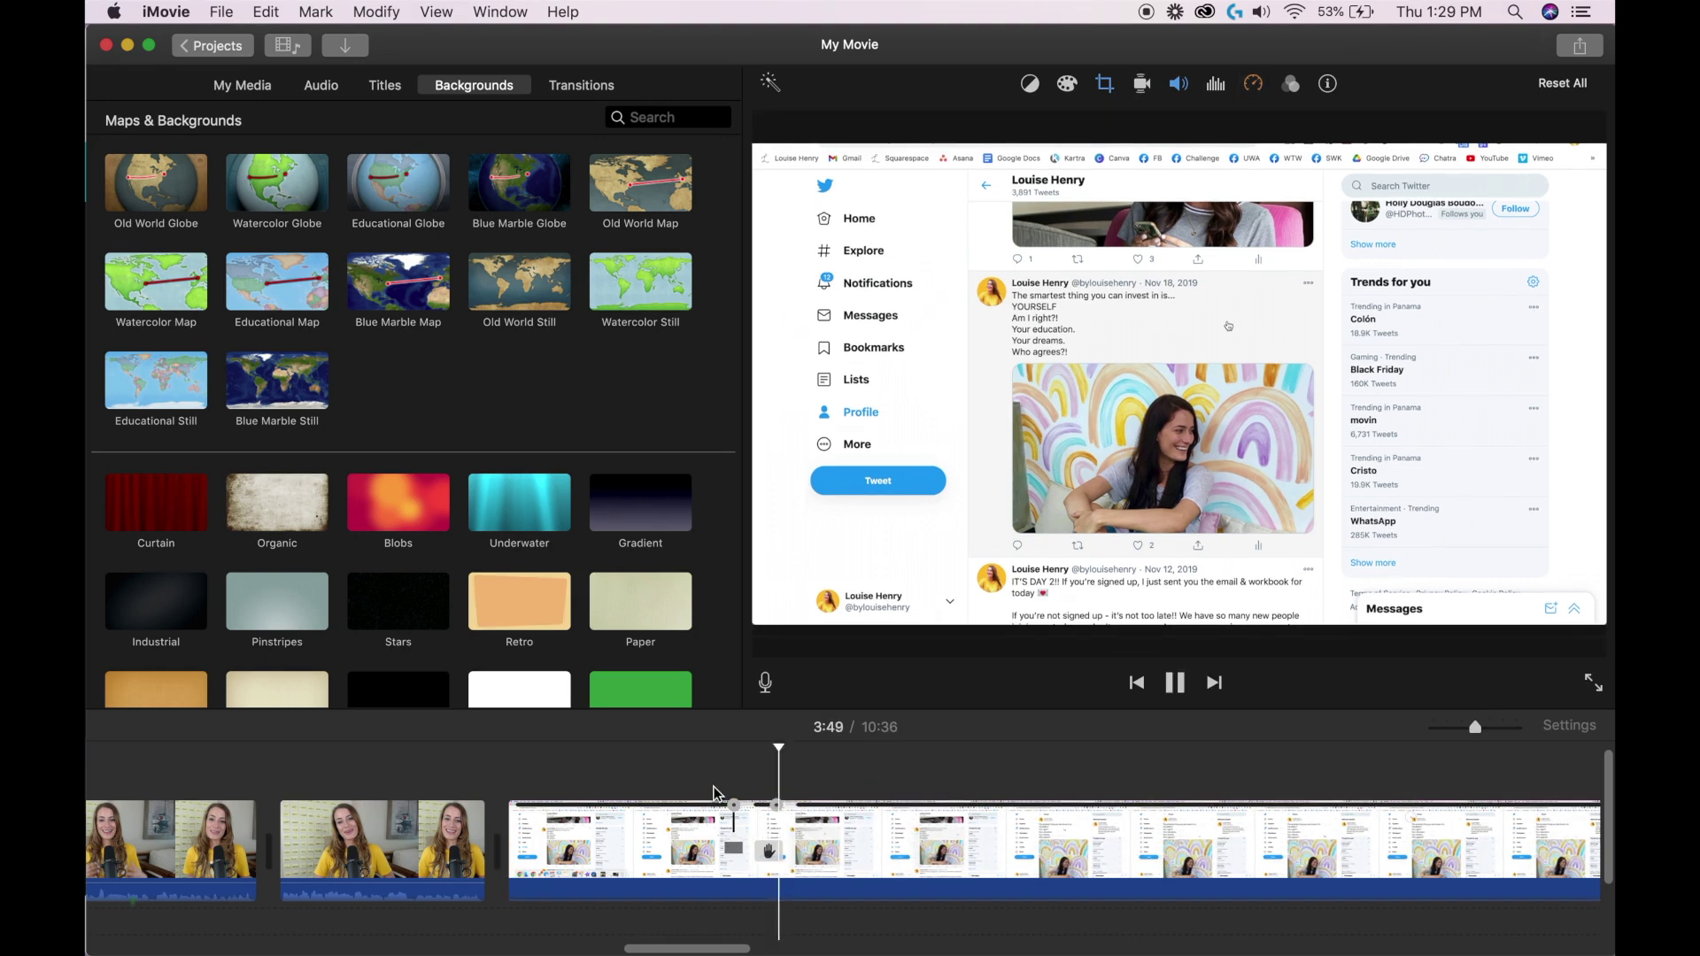